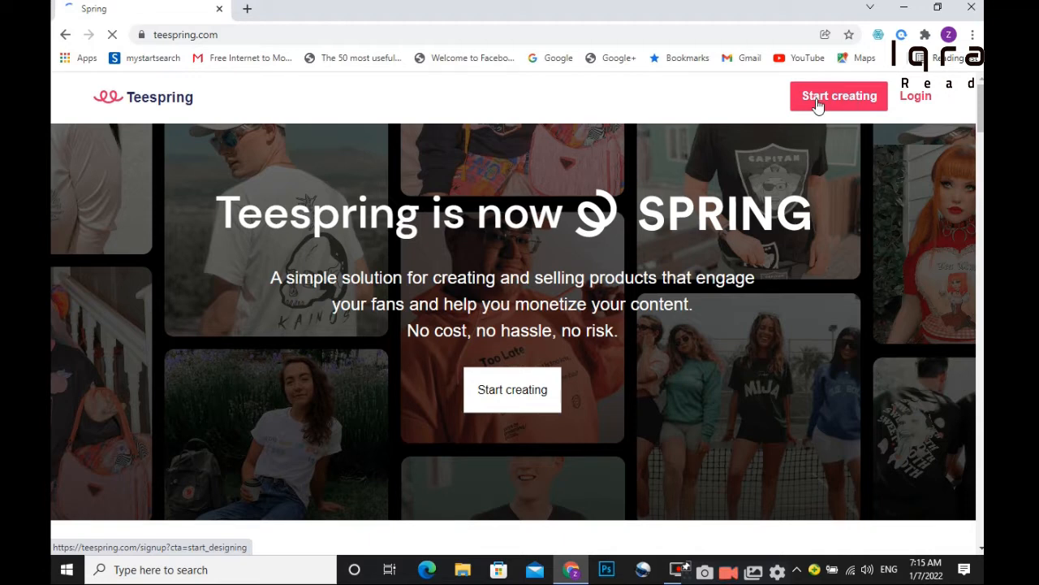
Open Spring's sign-up form and enter the brand name.
left_click(817, 106)
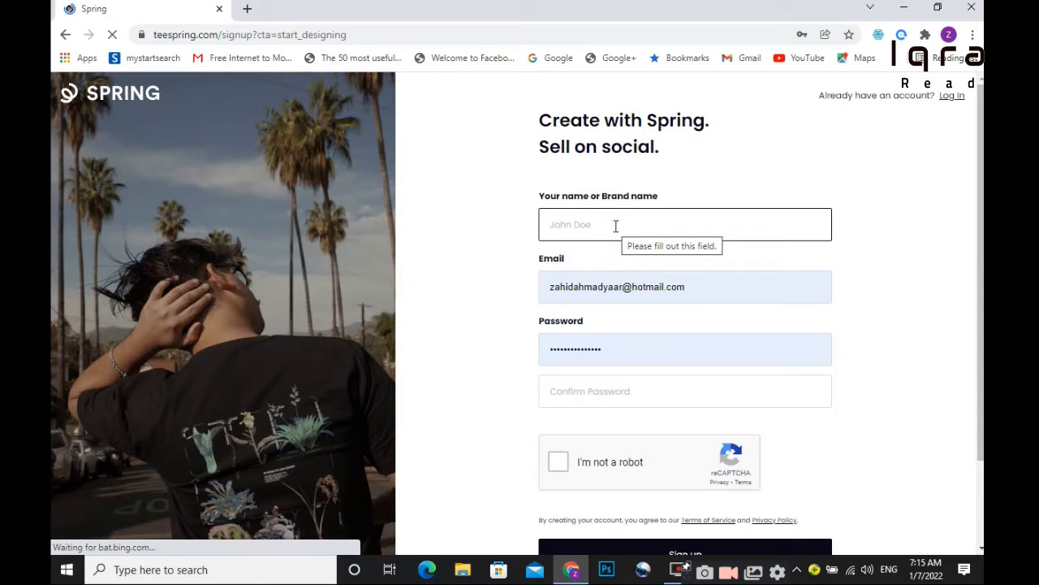
left_click(615, 226)
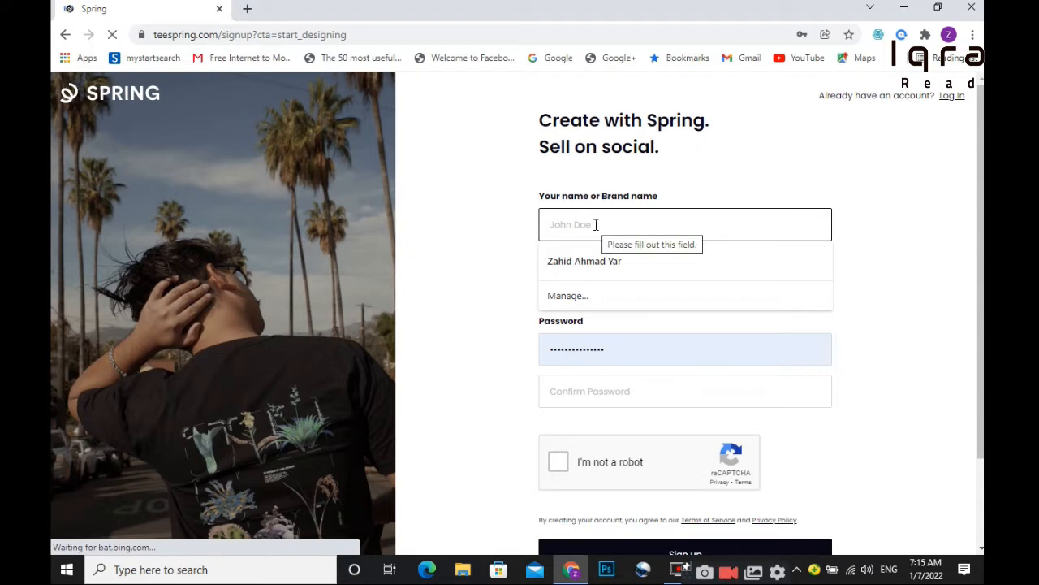
type("G M")
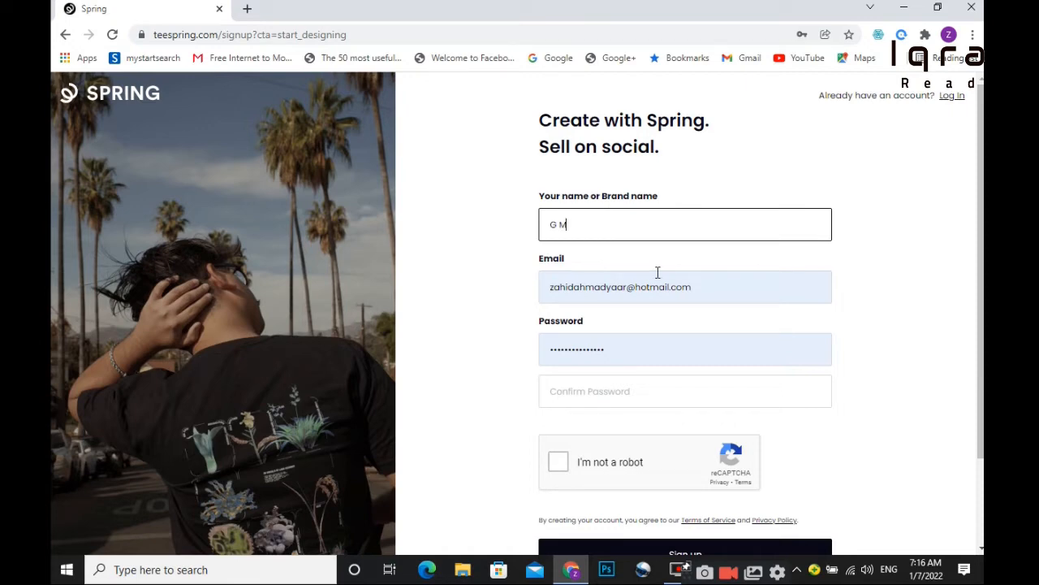
Replace the autofilled e-mail with a fresh address, fill the password and submit the sign-up.
left_click(710, 290)
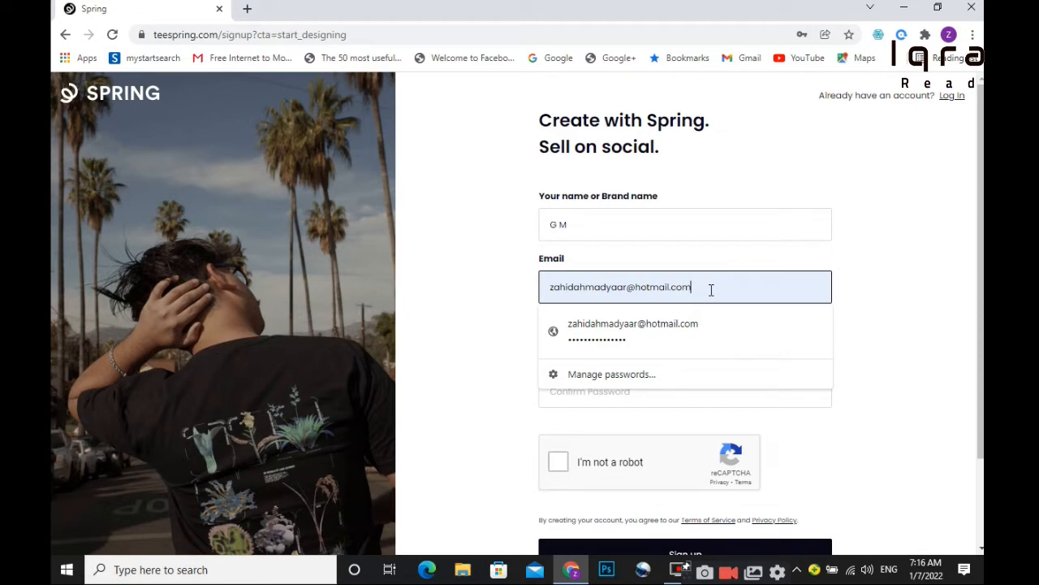
key("BackSpace")
key("BackSpace")
key("BackSpace")
key("BackSpace")
key("BackSpace")
key("BackSpace")
key("BackSpace")
key("BackSpace")
key("BackSpace")
key("BackSpace")
key("BackSpace")
key("BackSpace")
key("BackSpace")
key("BackSpace")
key("BackSpace")
key("BackSpace")
key("BackSpace")
key("BackSpace")
key("BackSpace")
key("BackSpace")
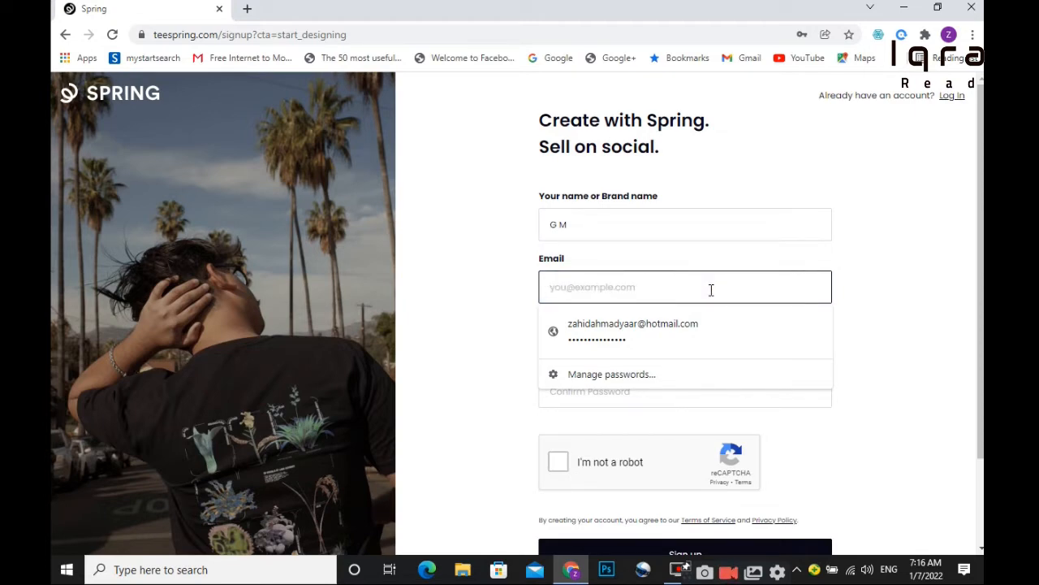
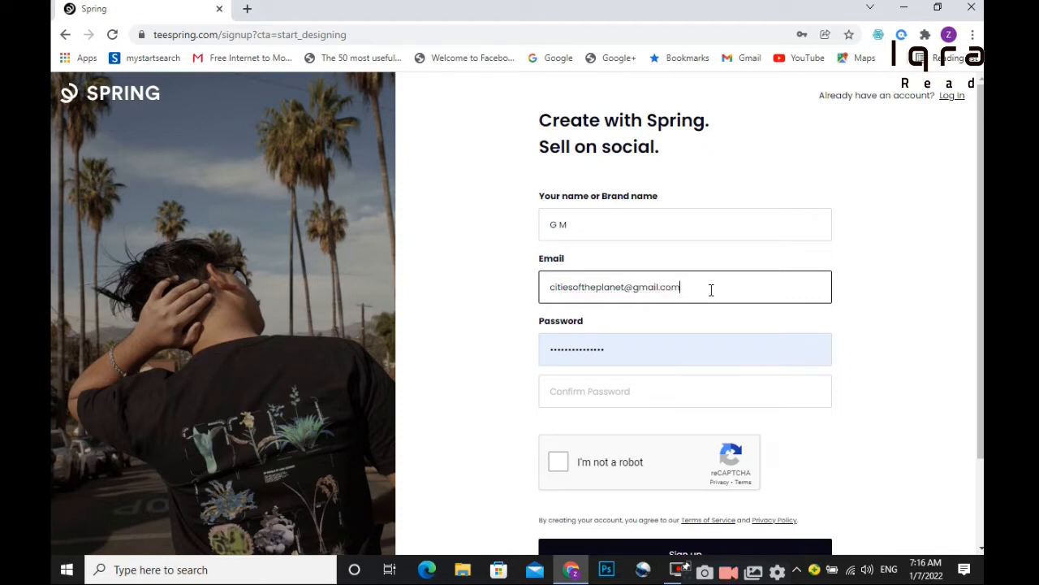
key("Tab")
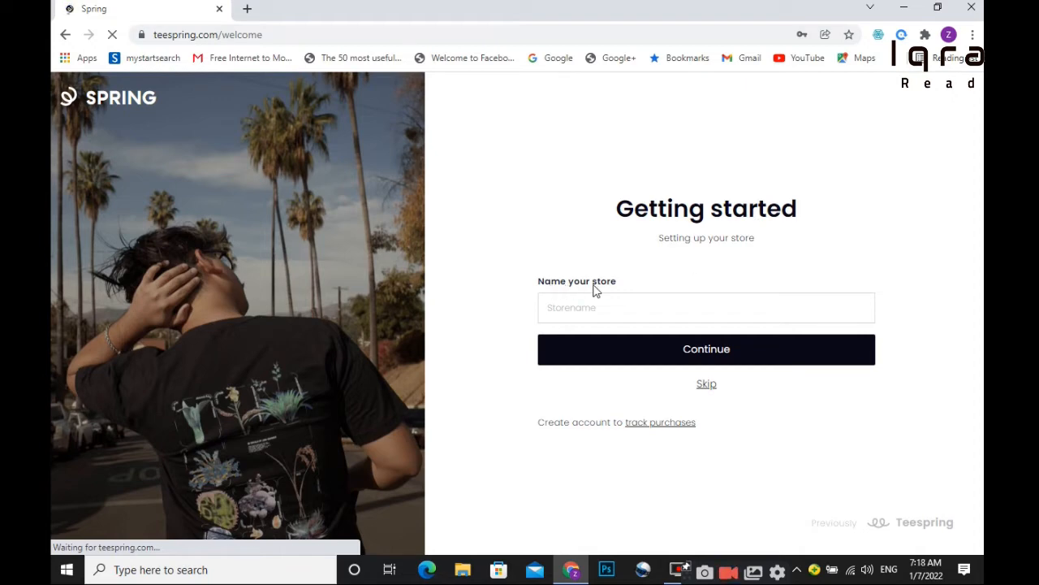
left_click(580, 312)
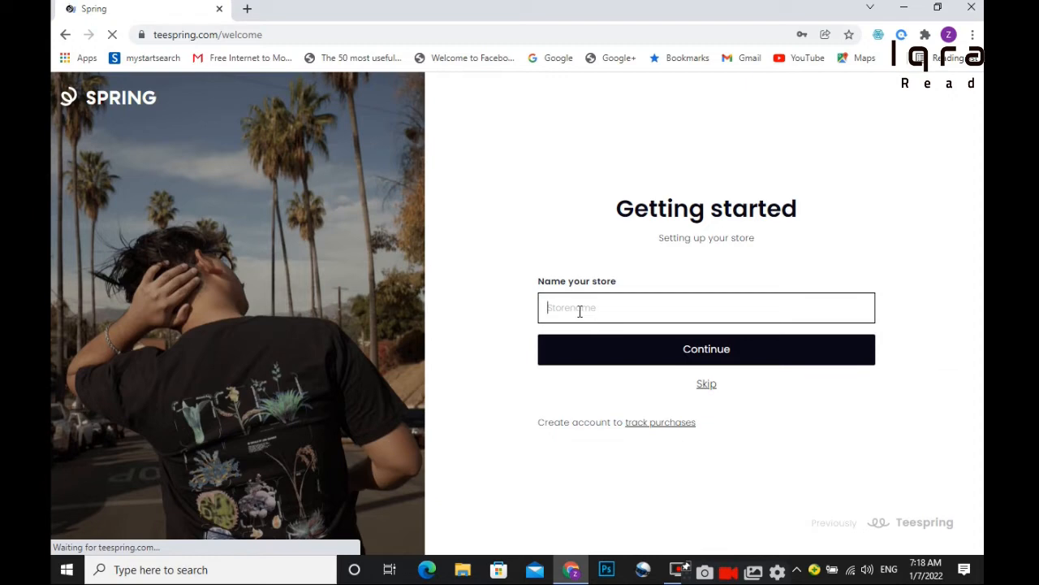
Name the store after the brand, continue, and choose Create products.
type("GM Khan")
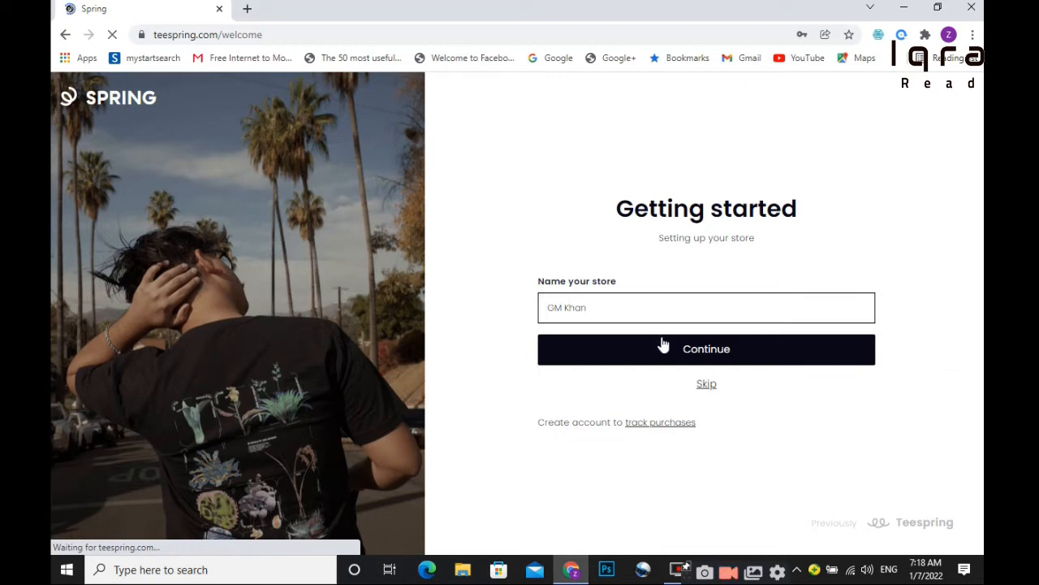
left_click(689, 351)
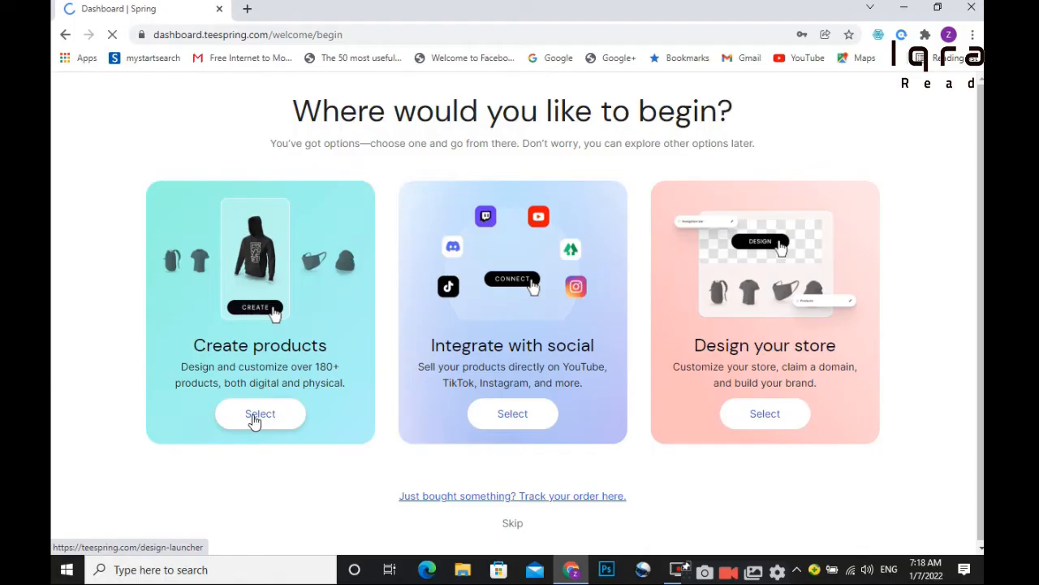
left_click(260, 414)
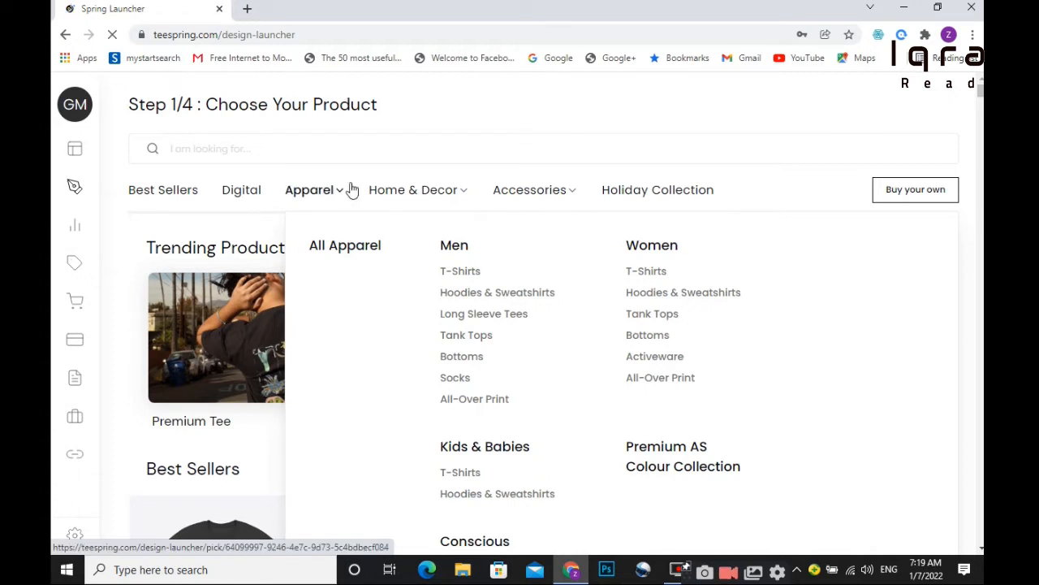
Decline Chrome's password save, view the Accessories products, and open the account Settings profile.
mouse_move(390, 198)
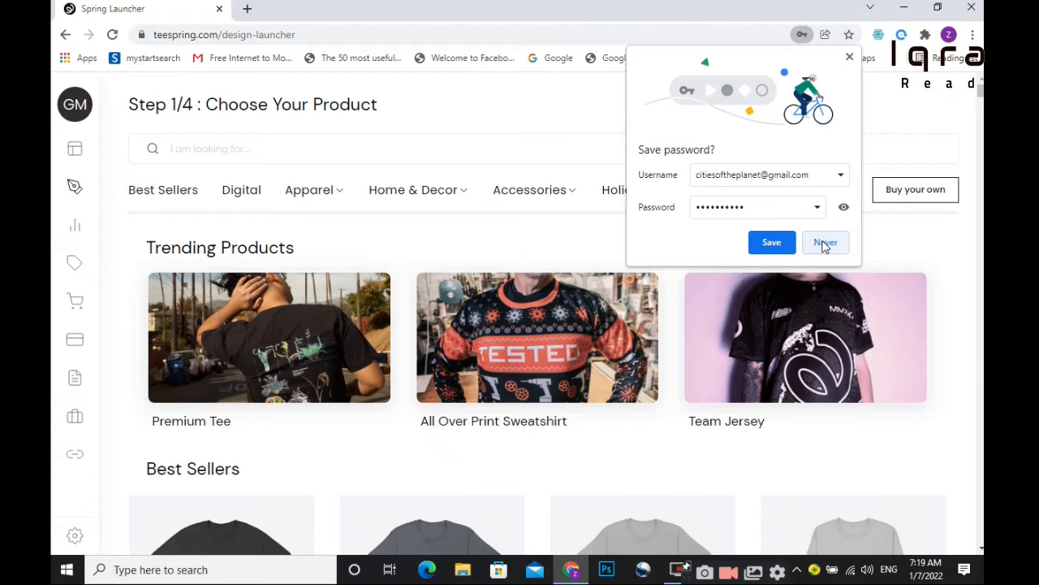
left_click(825, 243)
left_click(522, 192)
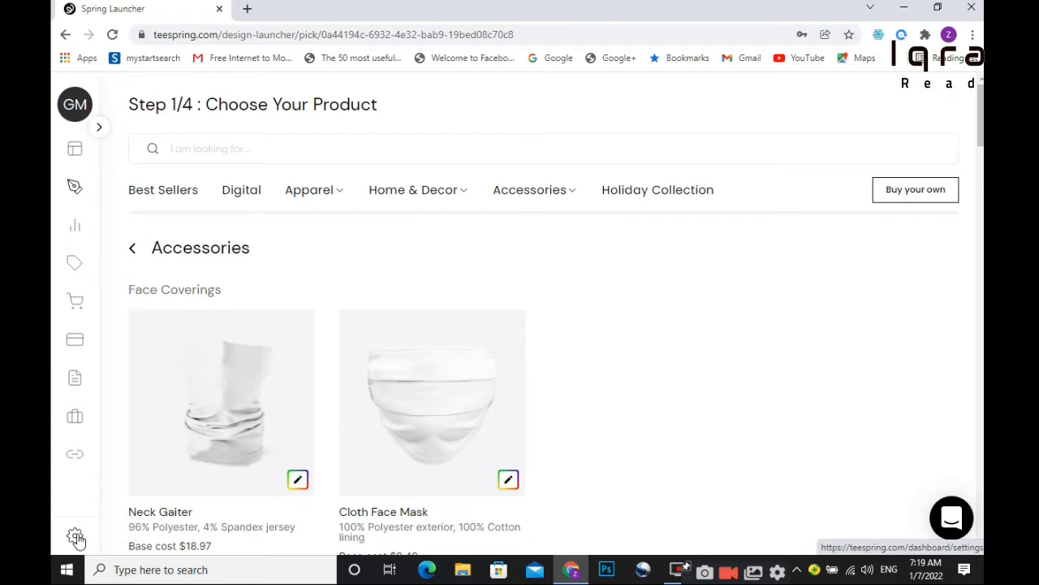
left_click(75, 538)
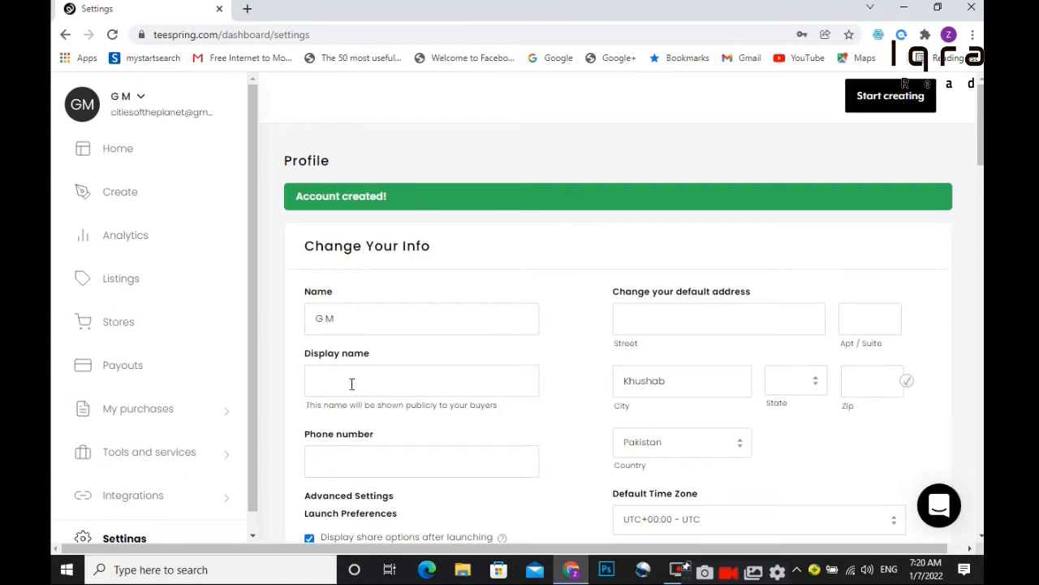
left_click(352, 383)
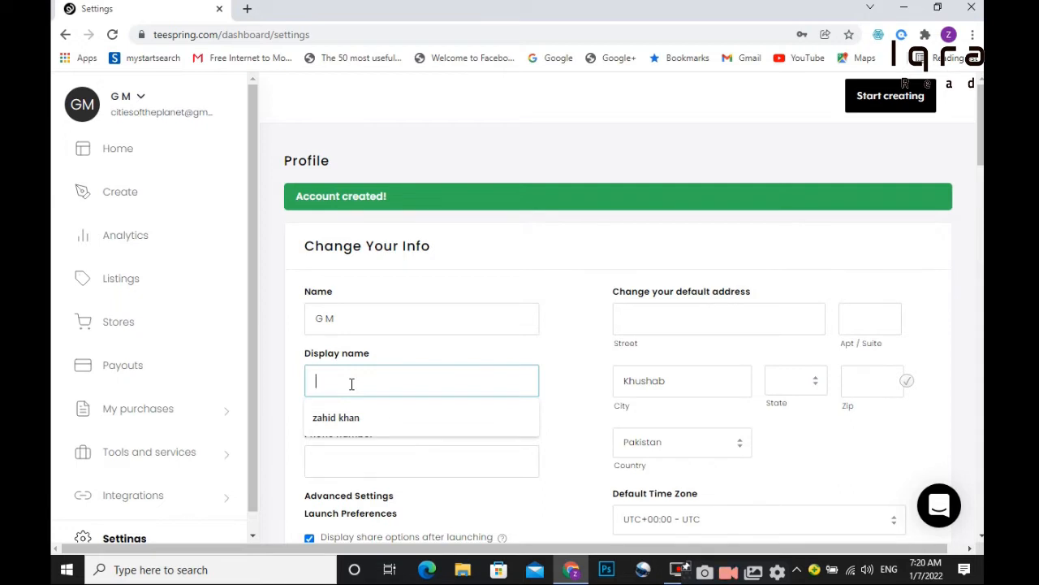
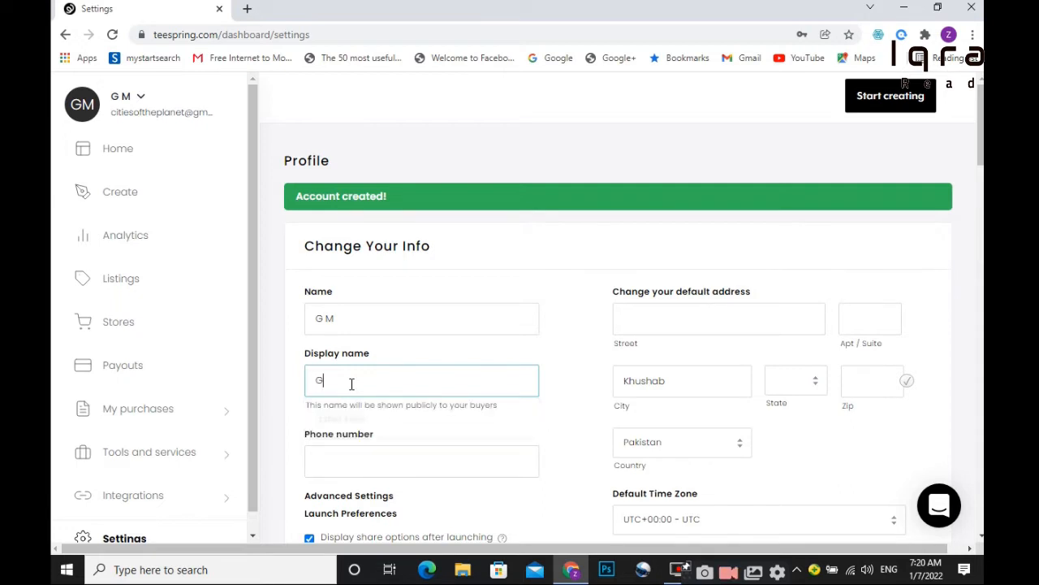
Enter the display name and phone number in the Change Your Info form.
key("Tab")
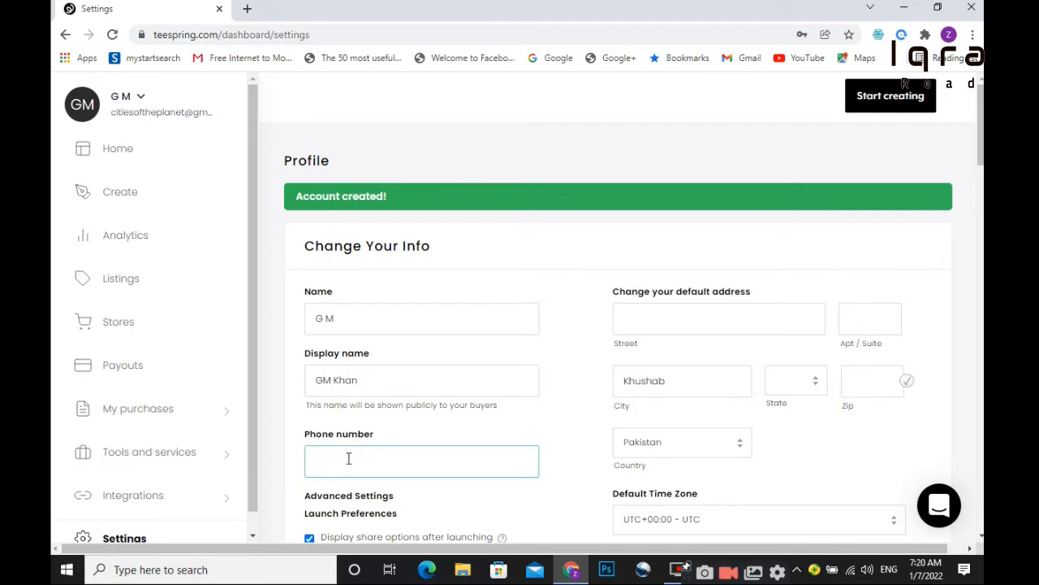
key("Tab")
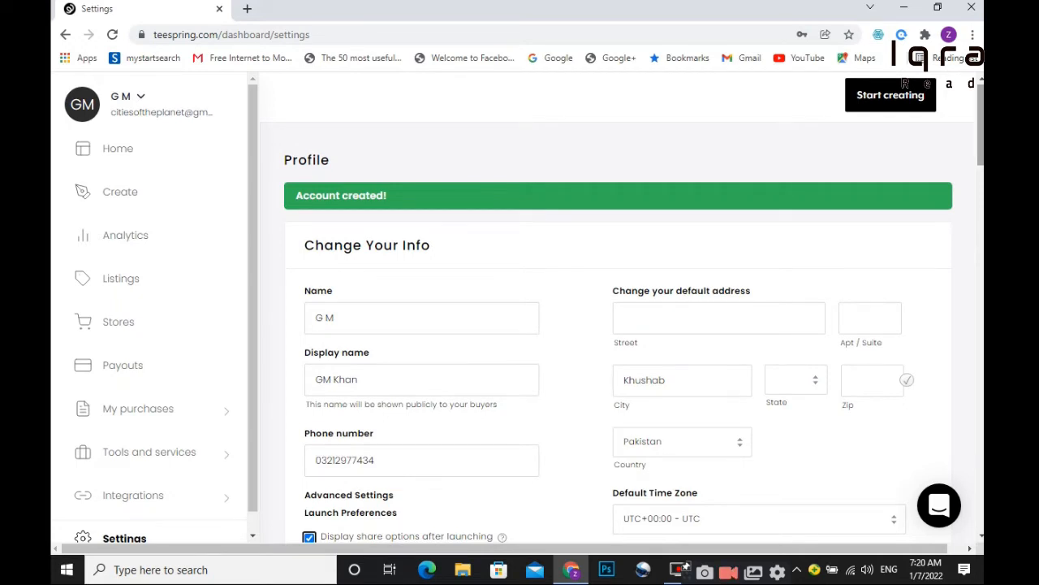
scroll(619, 307, "down", 4)
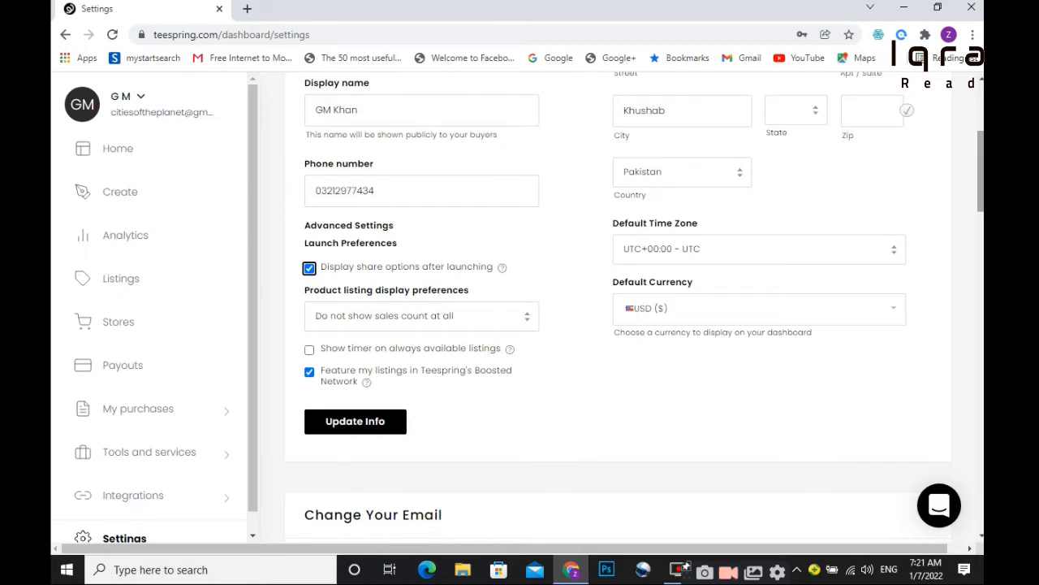
left_click_drag(982, 187, 982, 158)
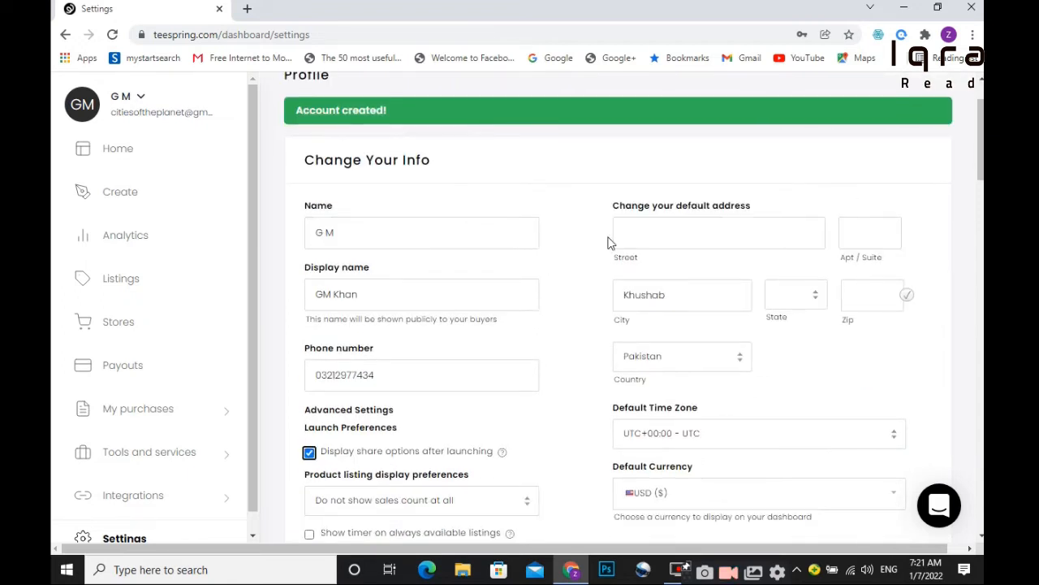
Enter the street address, extending it after the unverified-address warning.
left_click(691, 226)
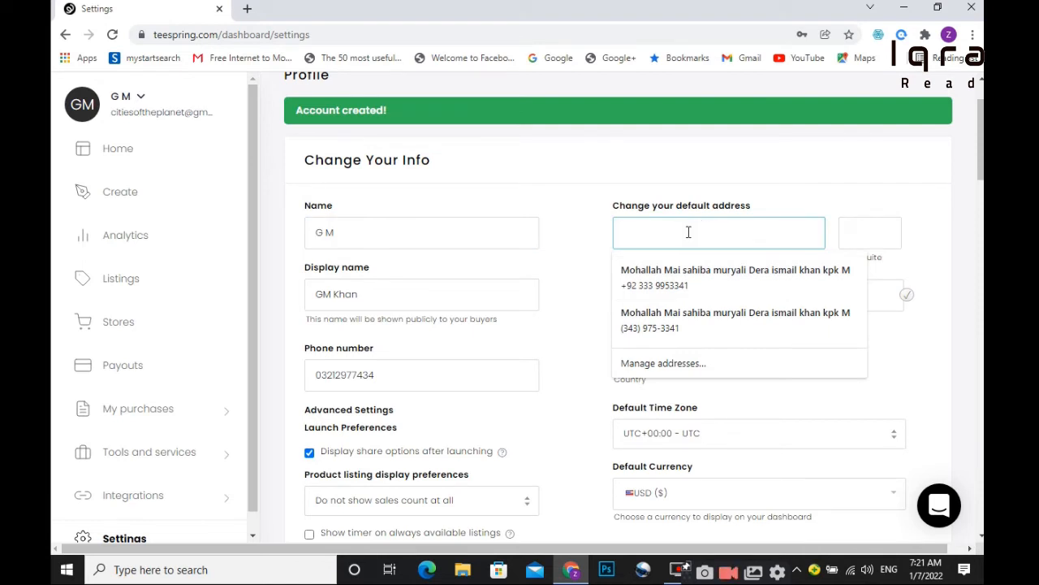
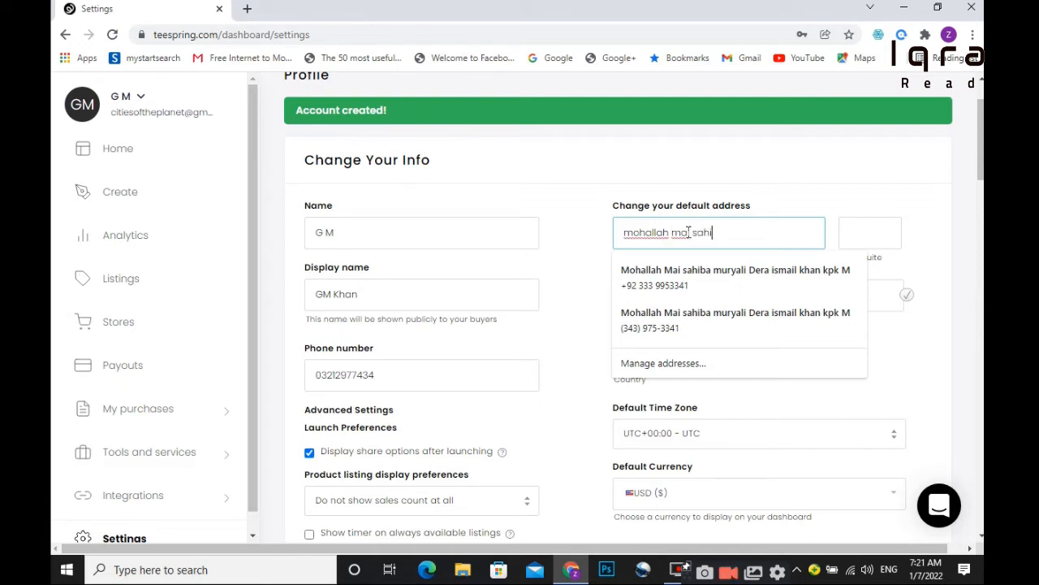
key("Return")
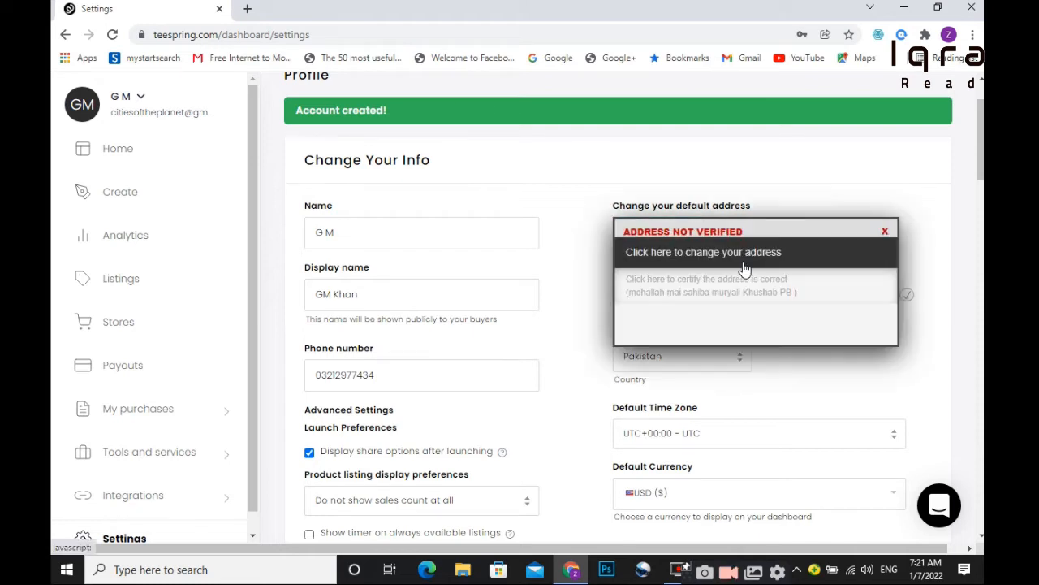
left_click(690, 258)
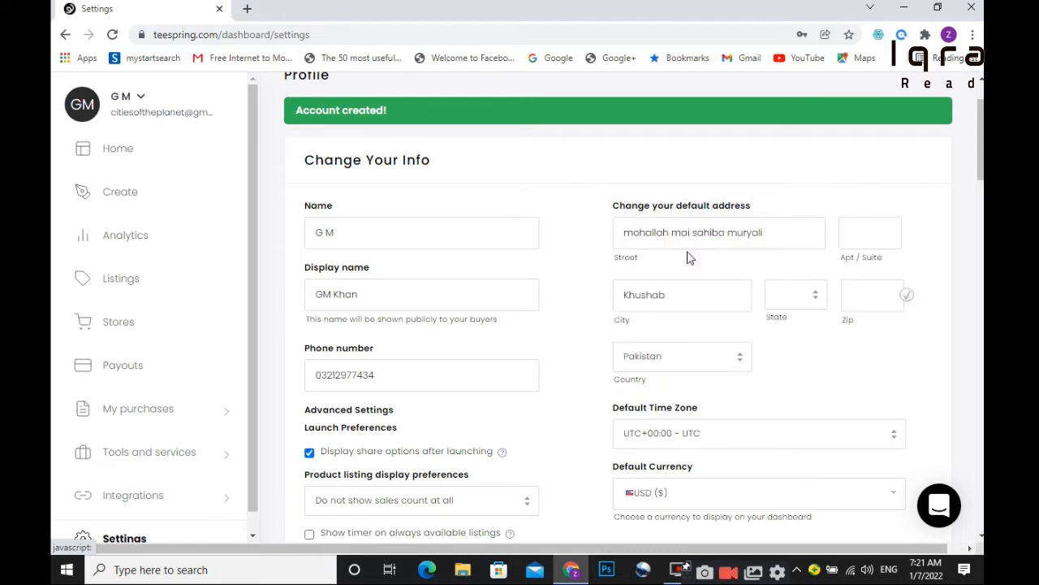
left_click(781, 232)
type("dera")
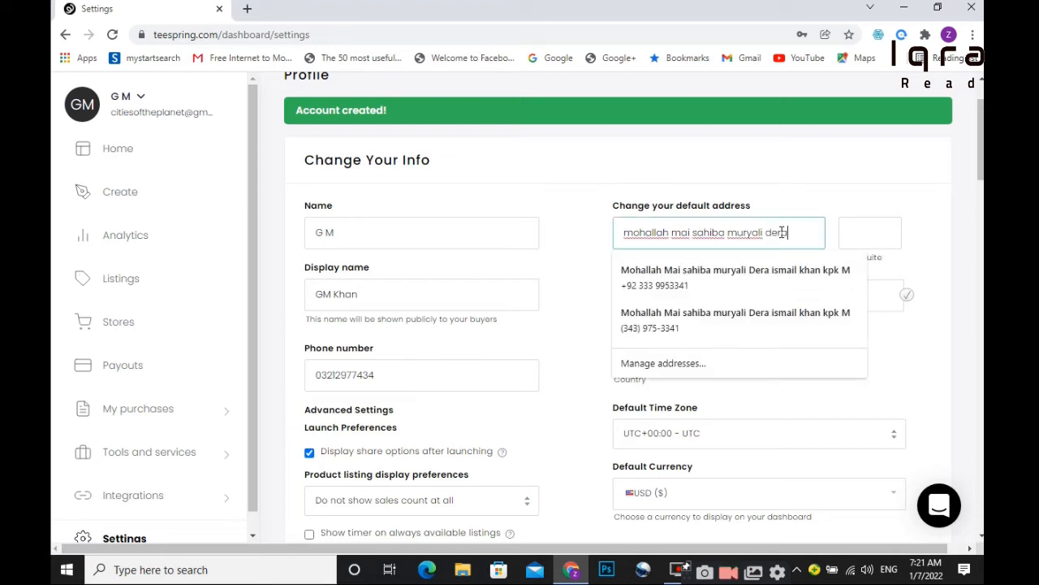
type(" ismail khan")
key("Tab")
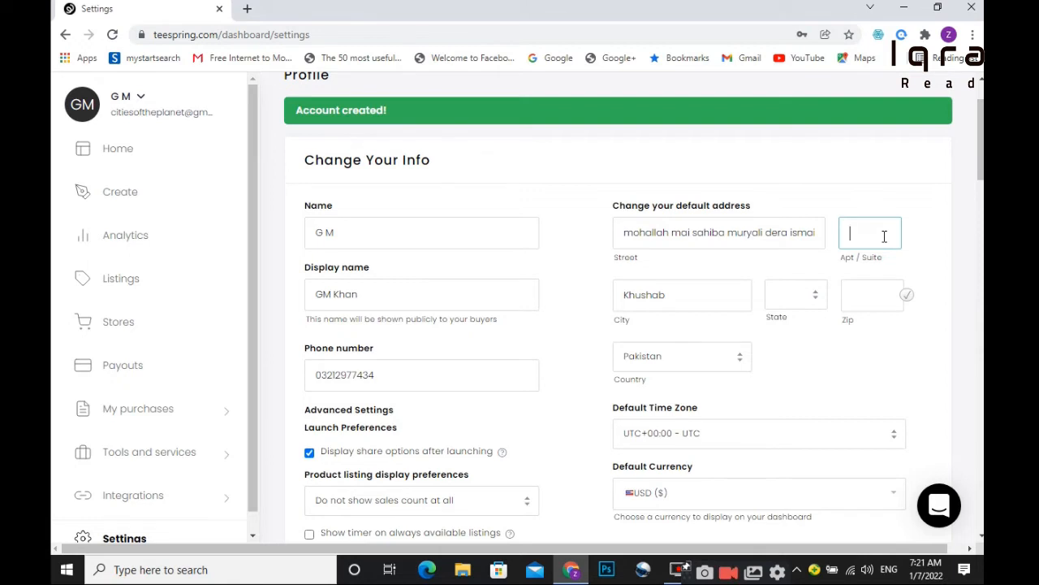
Replace the old city Khushab with the new city and browse the State list.
left_click(679, 296)
key("BackSpace")
key("BackSpace")
key("BackSpace")
key("BackSpace")
key("BackSpace")
key("BackSpace")
key("BackSpace")
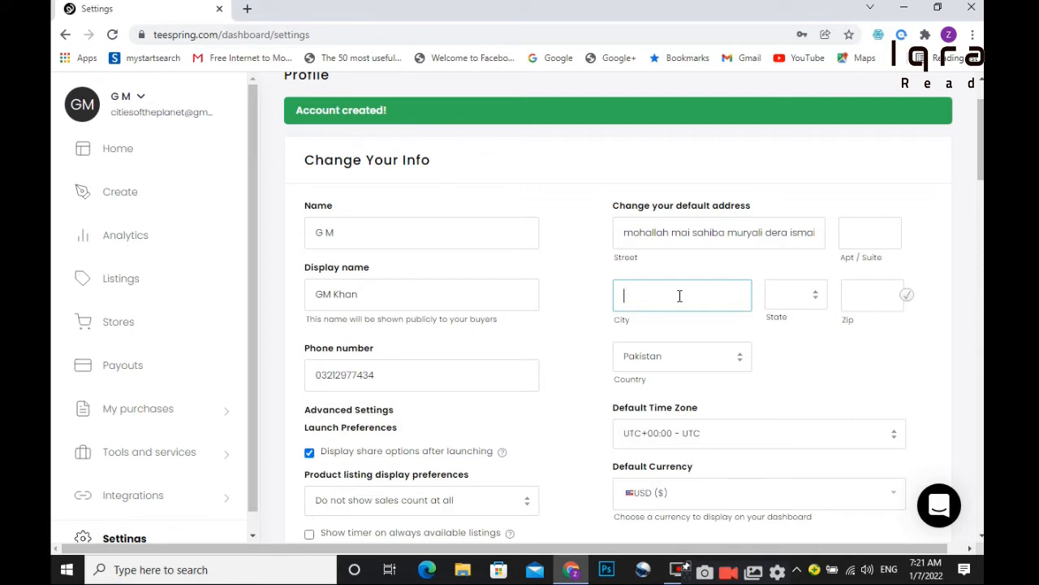
type("der")
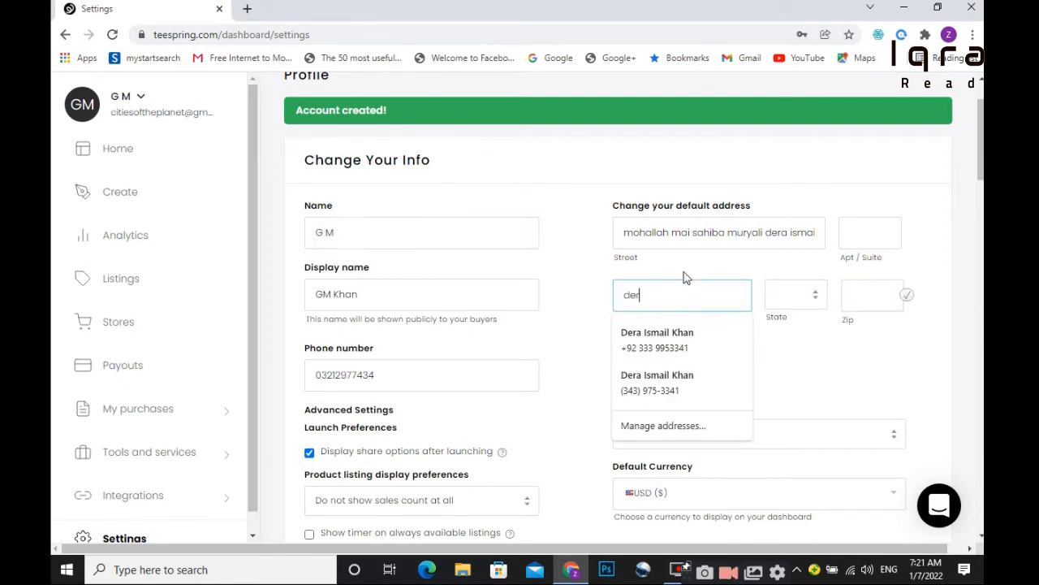
type("a ismail khan")
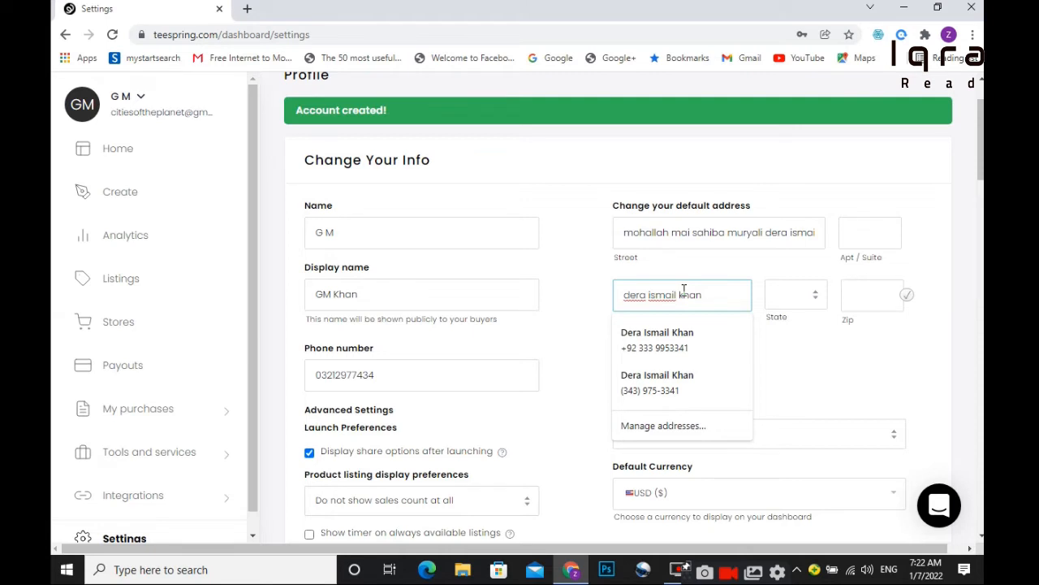
left_click(819, 296)
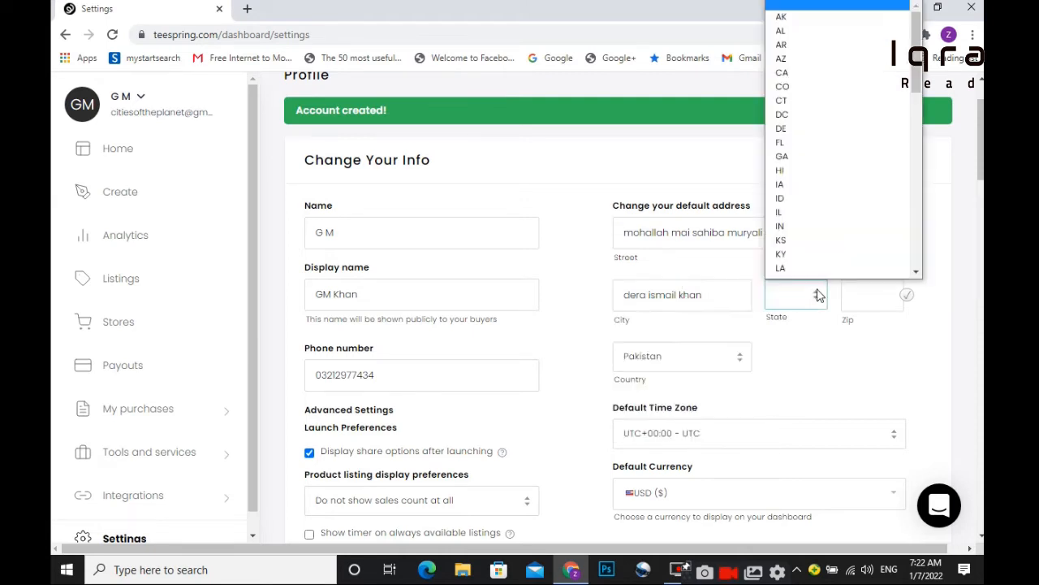
scroll(818, 295, "up", 1)
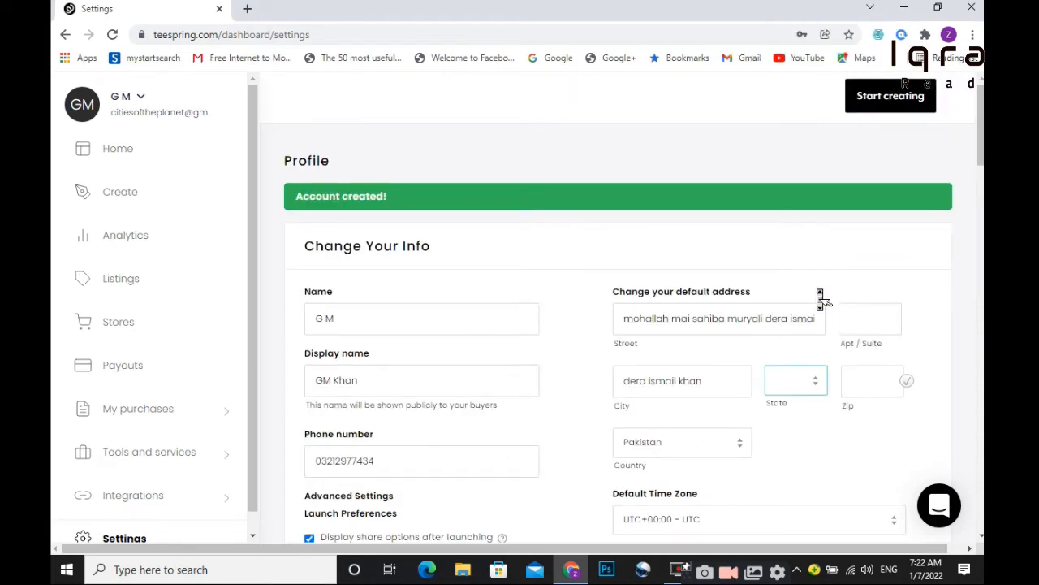
scroll(820, 298, "down", 5)
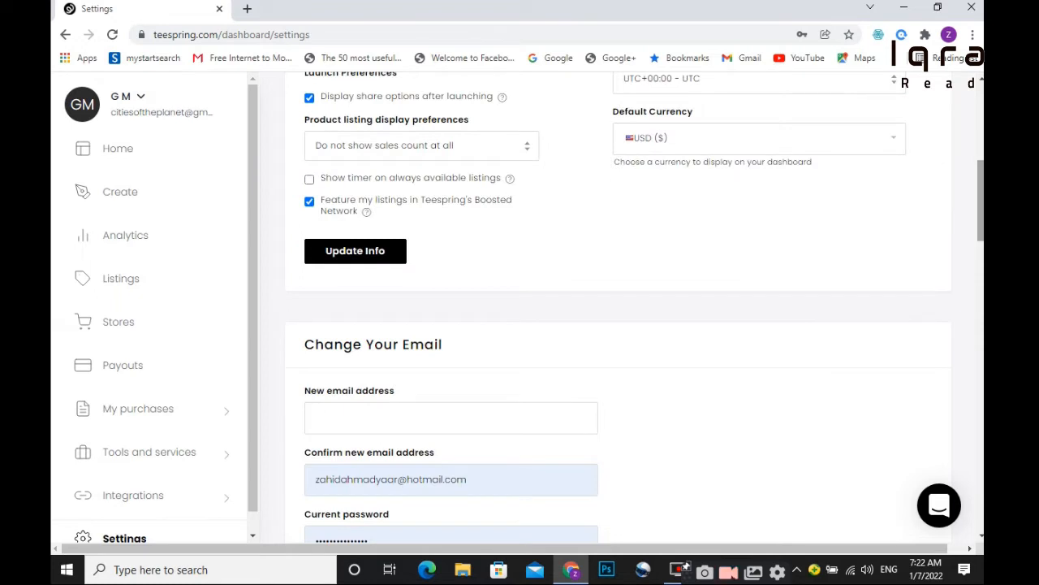
scroll(951, 221, "up", 1)
scroll(916, 214, "up", 4)
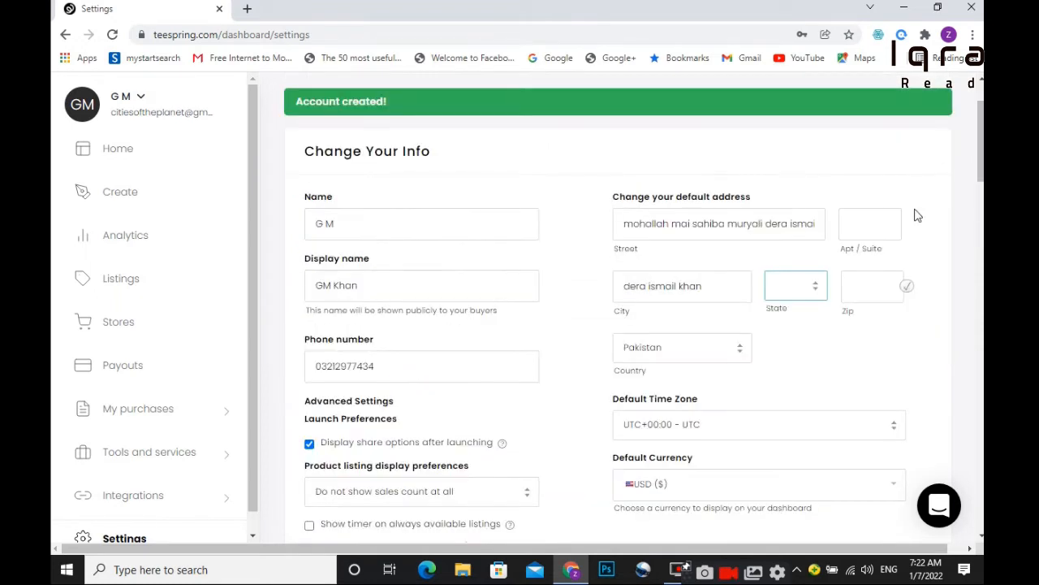
left_click(794, 290)
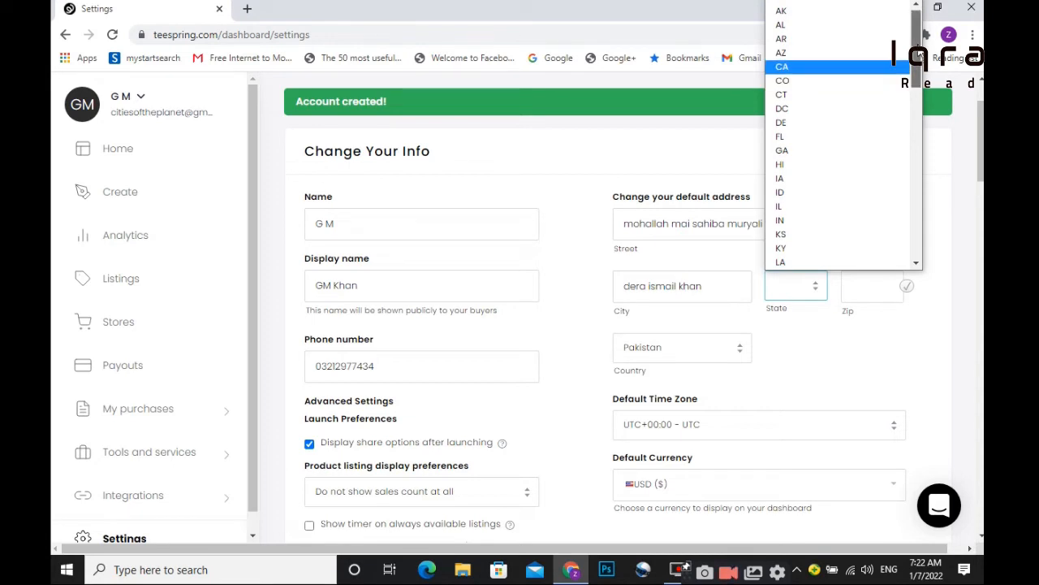
left_click_drag(916, 45, 912, 212)
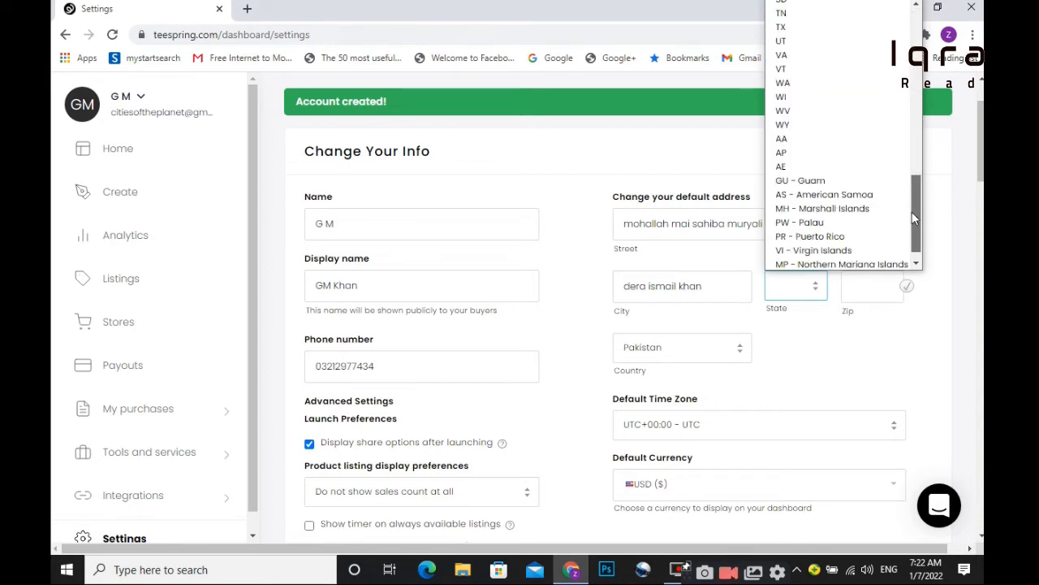
scroll(912, 211, "down", 2)
Fill the zip code from a saved address and set the State to AZ.
left_click(860, 177)
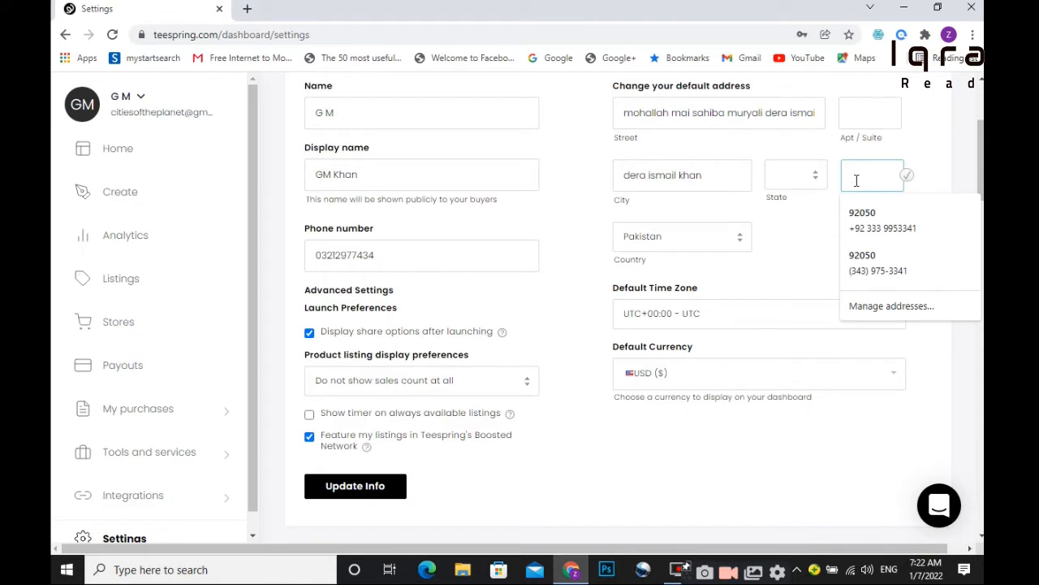
left_click(862, 218)
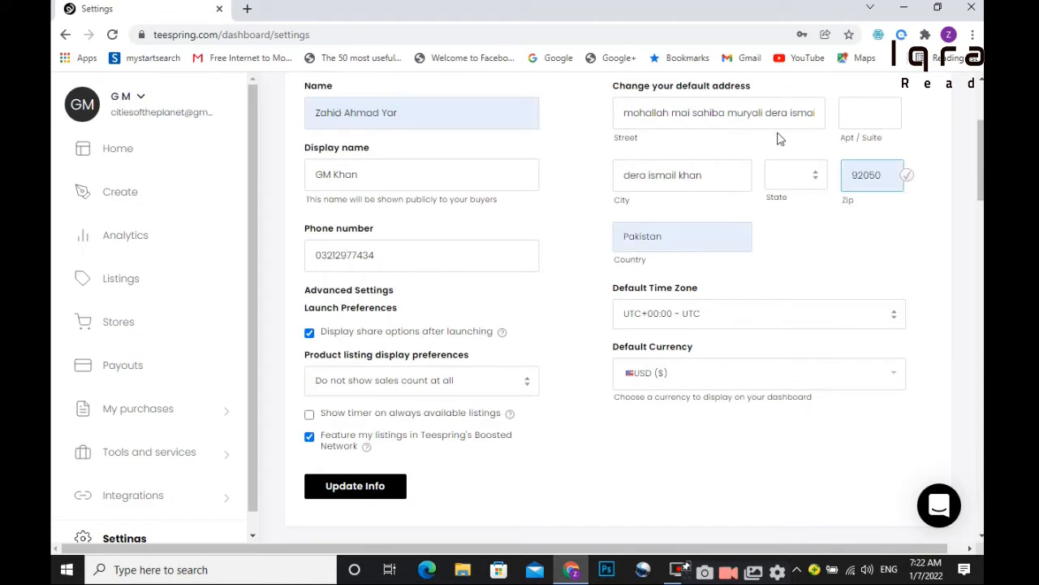
left_click(816, 177)
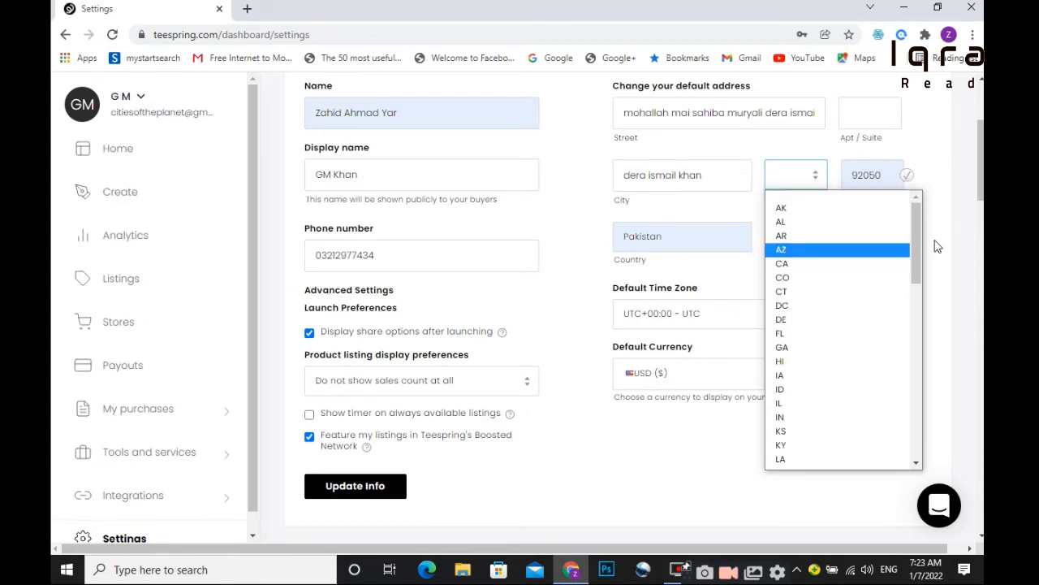
left_click(846, 250)
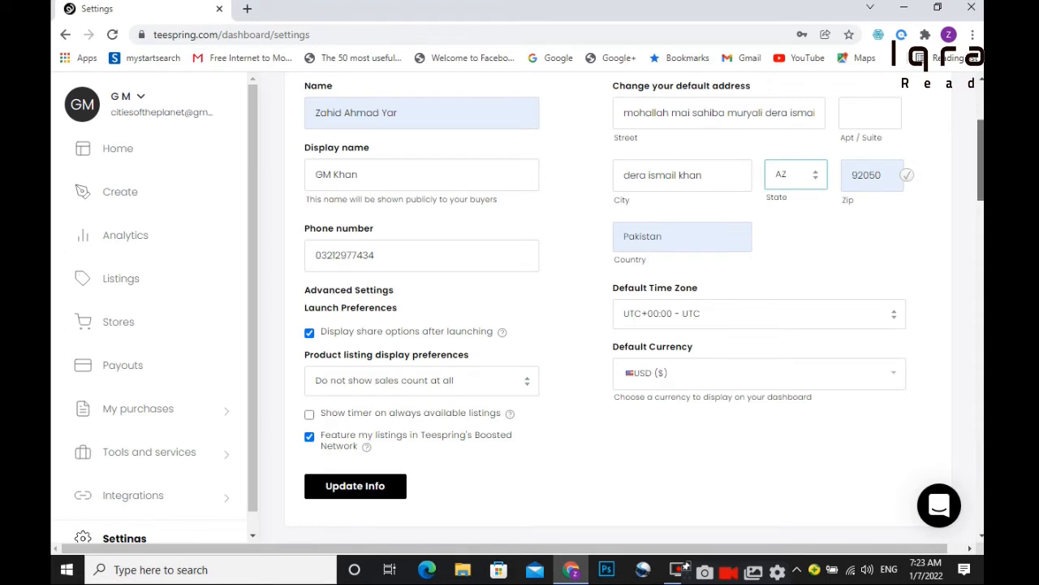
left_click_drag(980, 170, 980, 268)
scroll(978, 271, "down", 1)
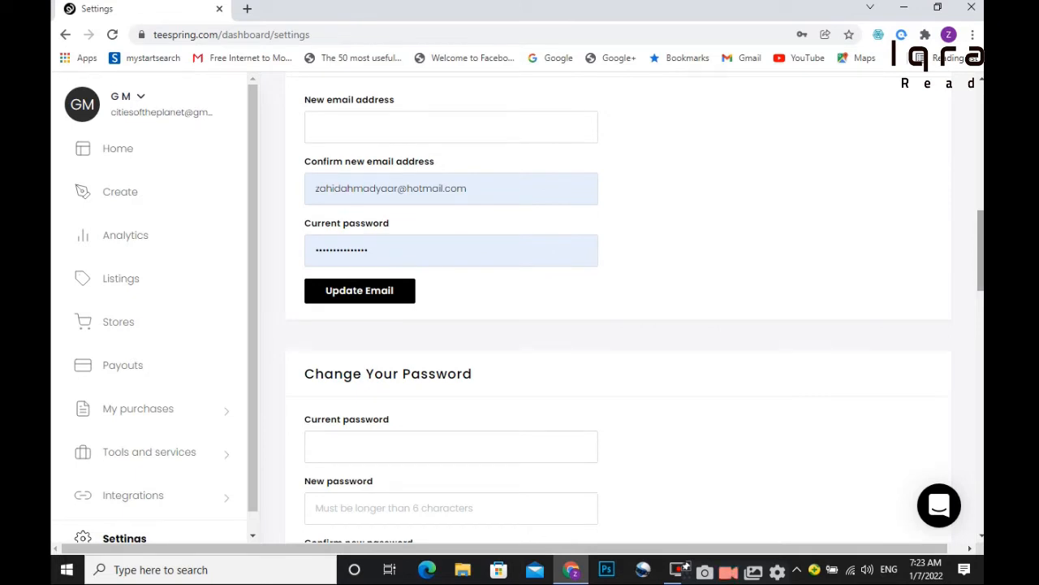
Scroll down past the password and PayPal sections to Payoneer Settings.
scroll(980, 271, "down", 3)
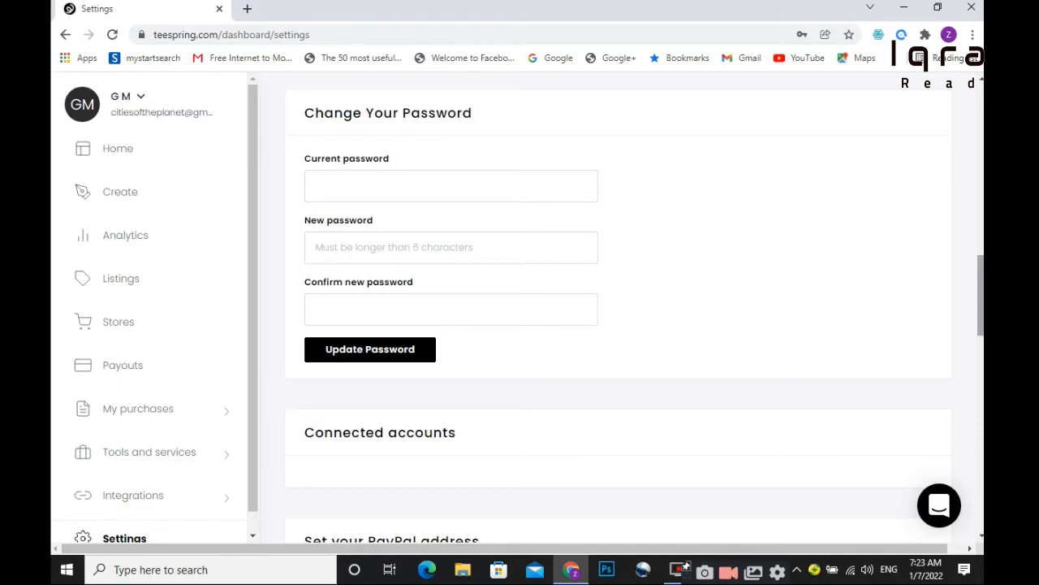
left_click_drag(983, 311, 983, 361)
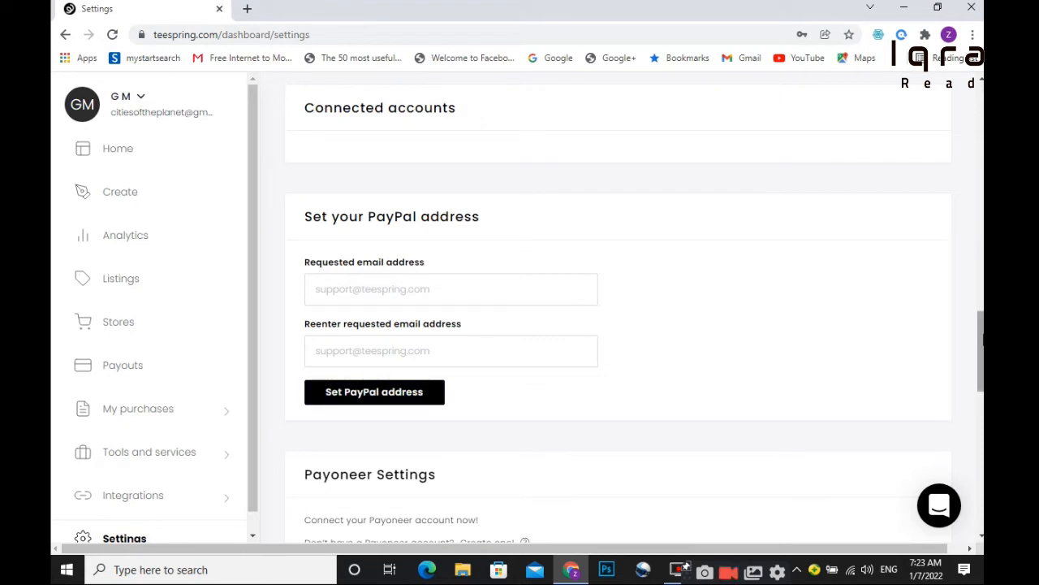
scroll(982, 349, "down", 3)
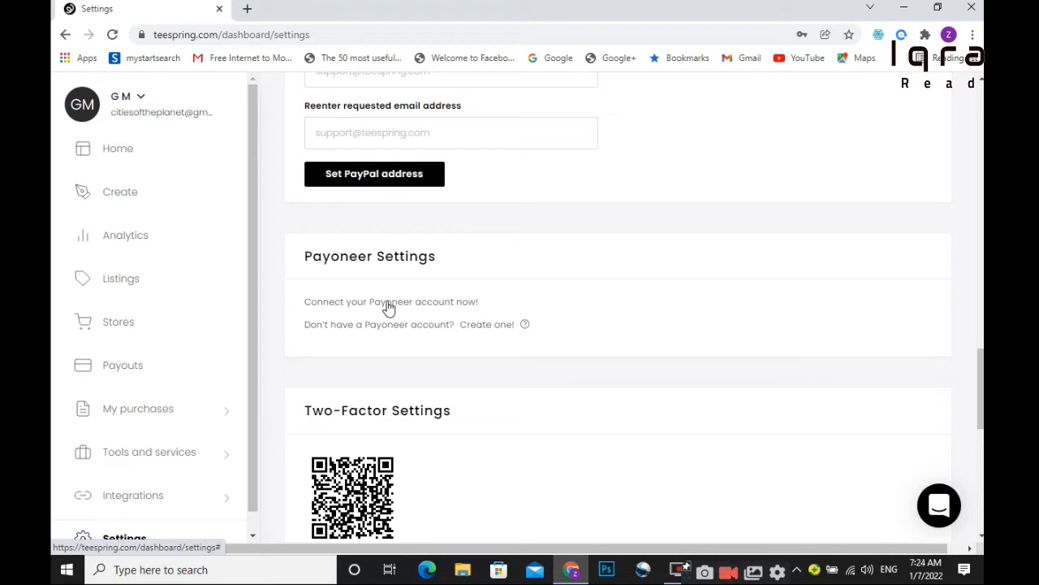
Fill Payoneer's sign-up form with saved name, e-mail and birth date, then go back.
left_click(388, 307)
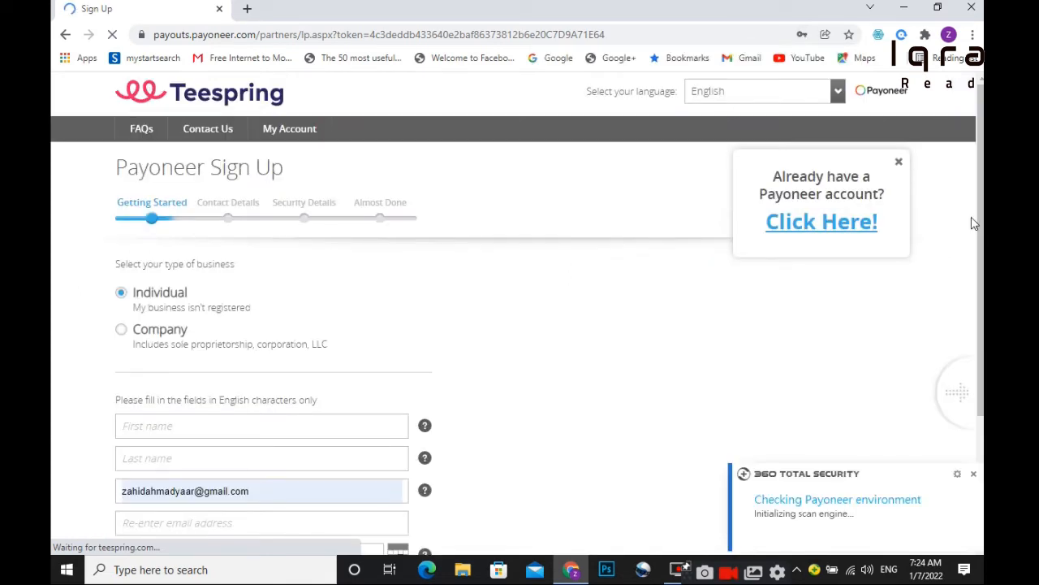
left_click(203, 426)
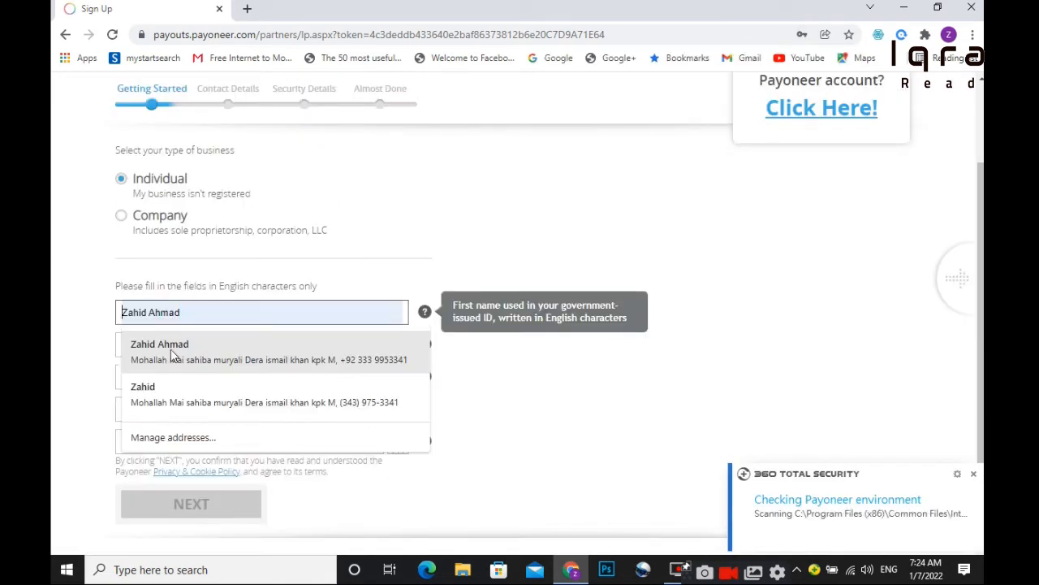
left_click(172, 355)
left_click(209, 435)
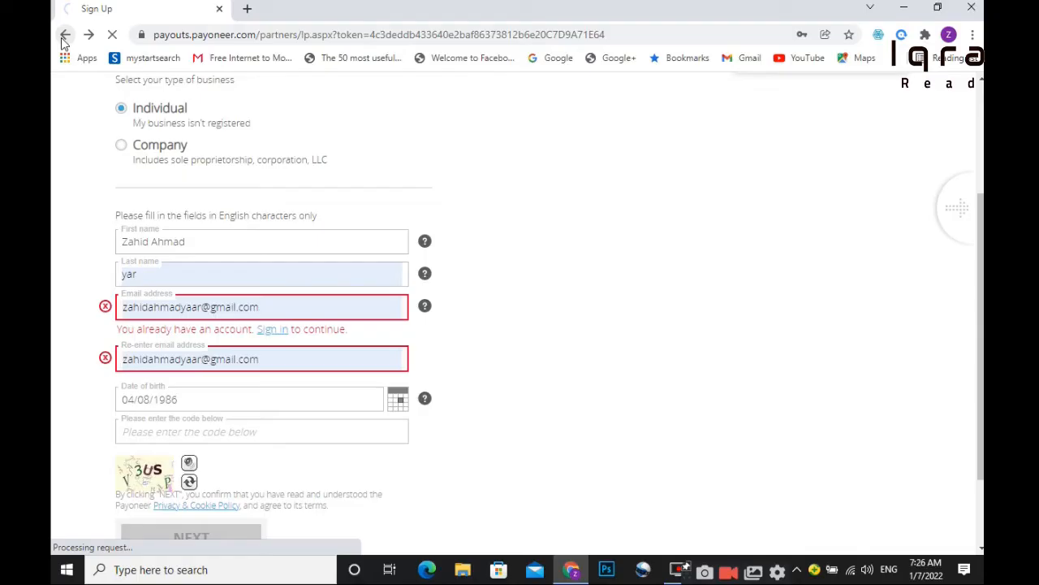
left_click(65, 36)
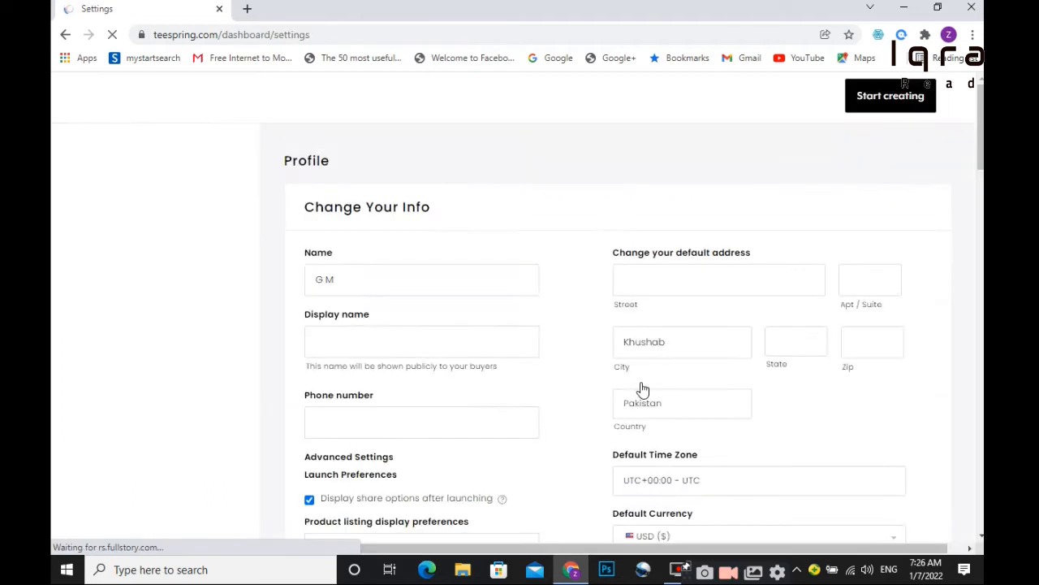
Scroll through the Settings sections, then open the Stores dashboard.
scroll(983, 264, "down", 8)
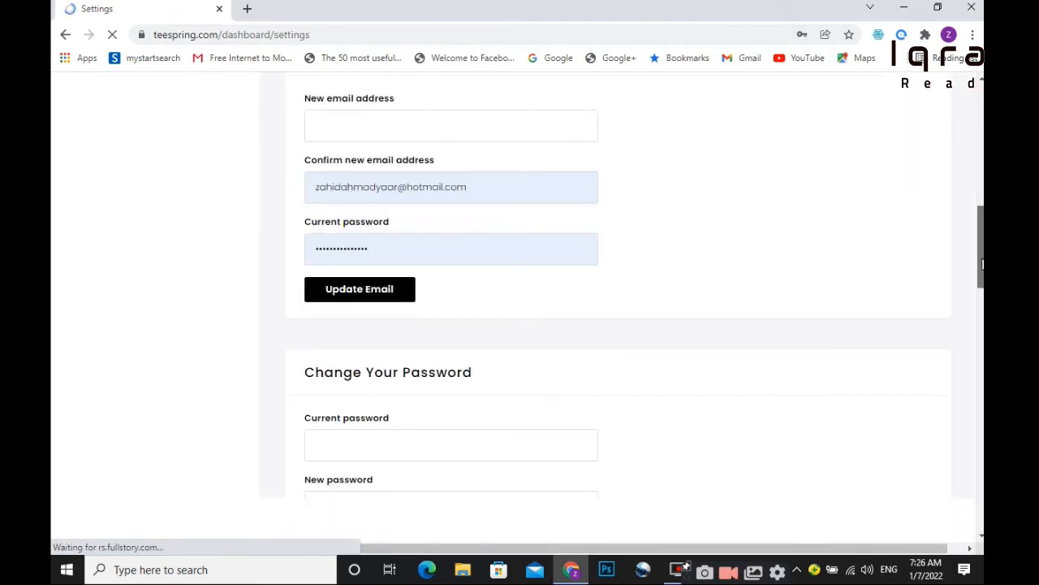
scroll(982, 263, "down", 1)
scroll(445, 105, "up", 4)
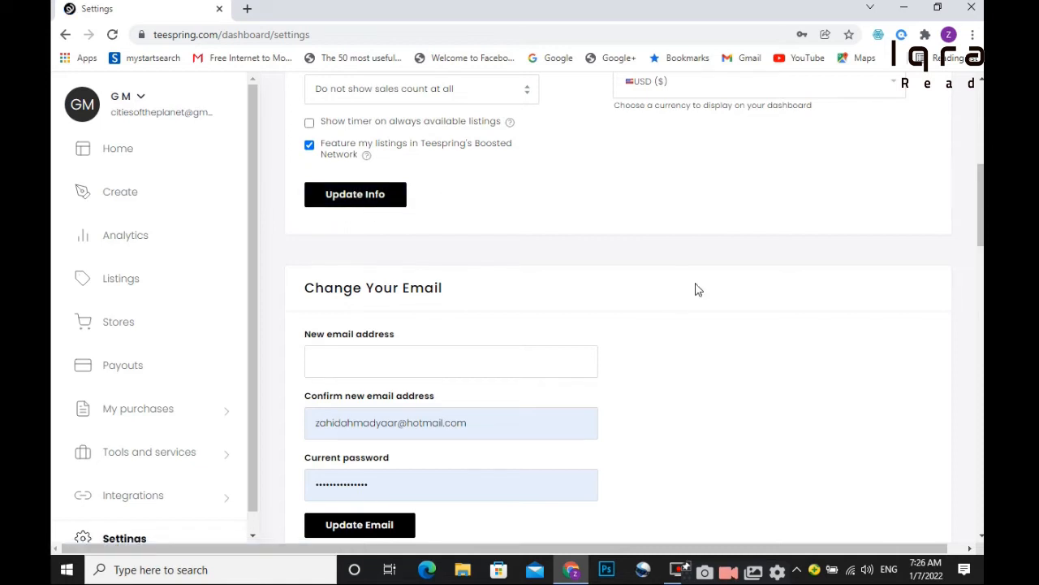
scroll(918, 190, "down", 3)
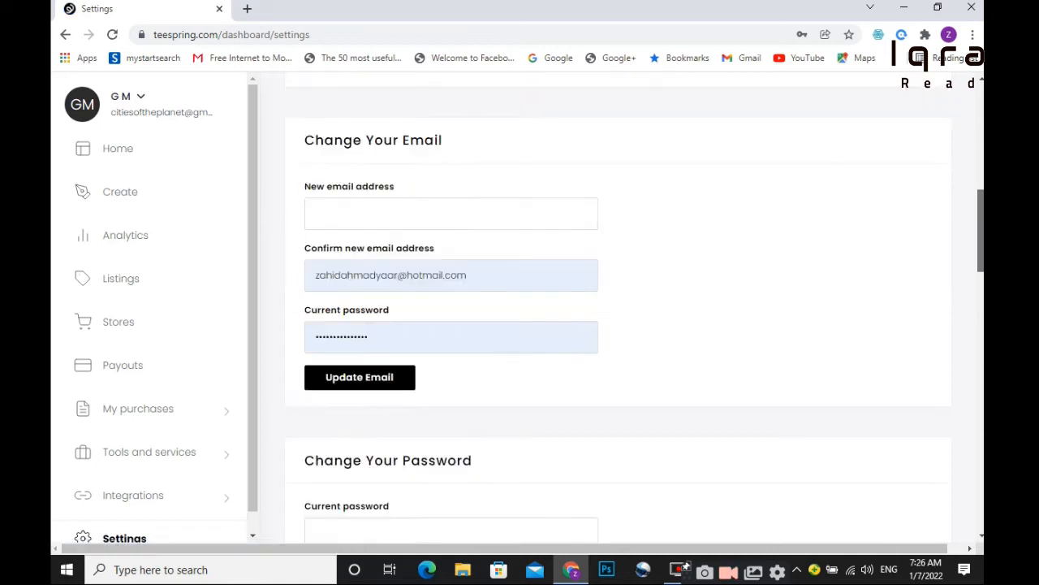
scroll(617, 309, "down", 2)
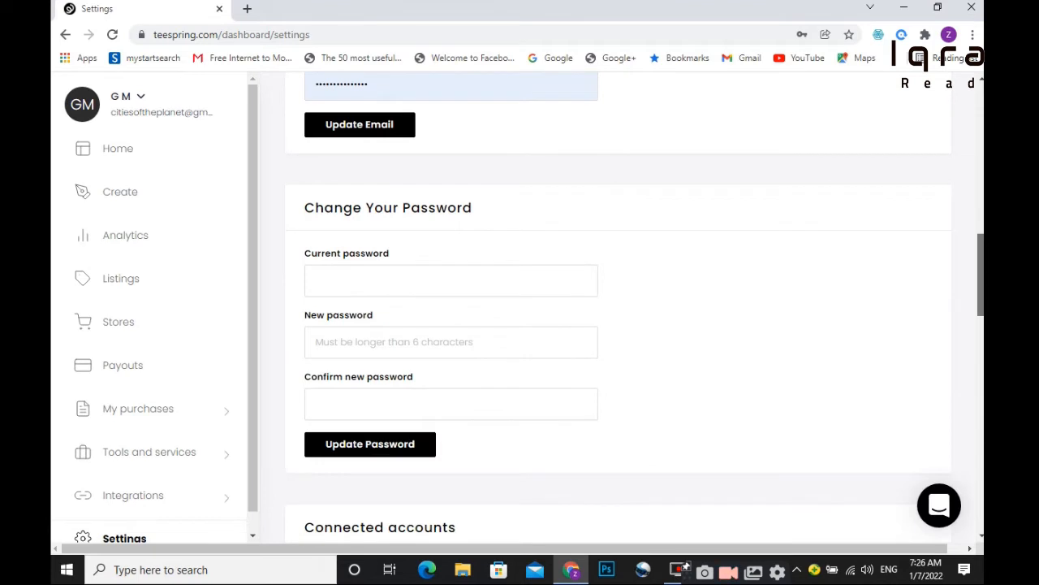
scroll(617, 308, "down", 2)
scroll(617, 308, "down", 5)
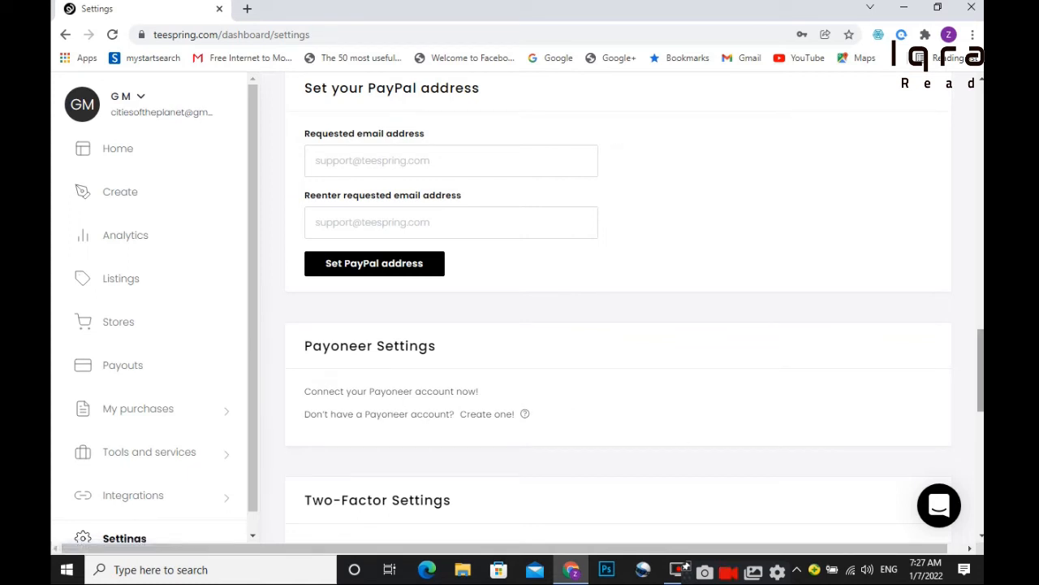
scroll(680, 438, "up", 10)
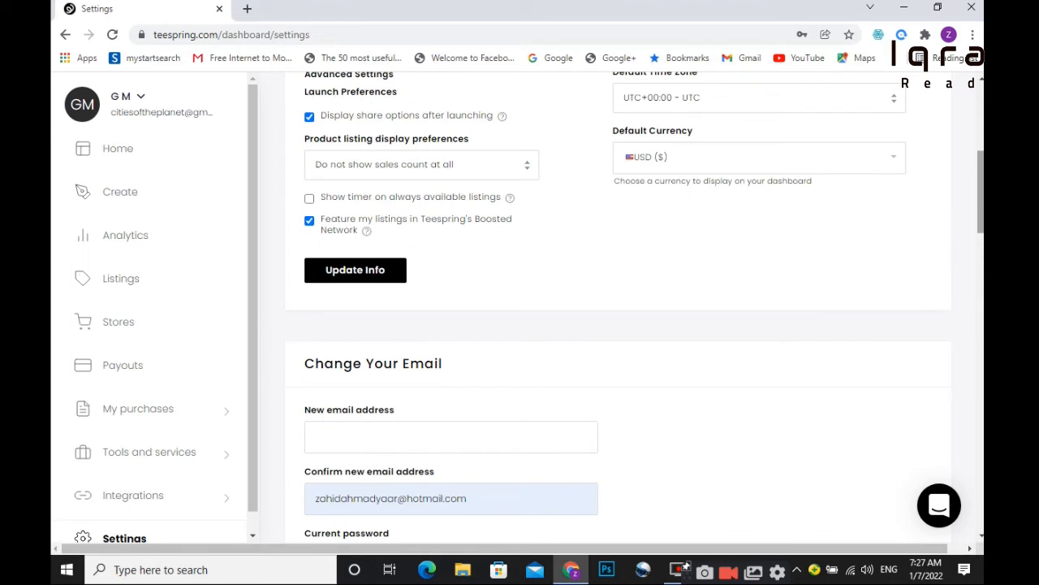
scroll(341, 122, "up", 5)
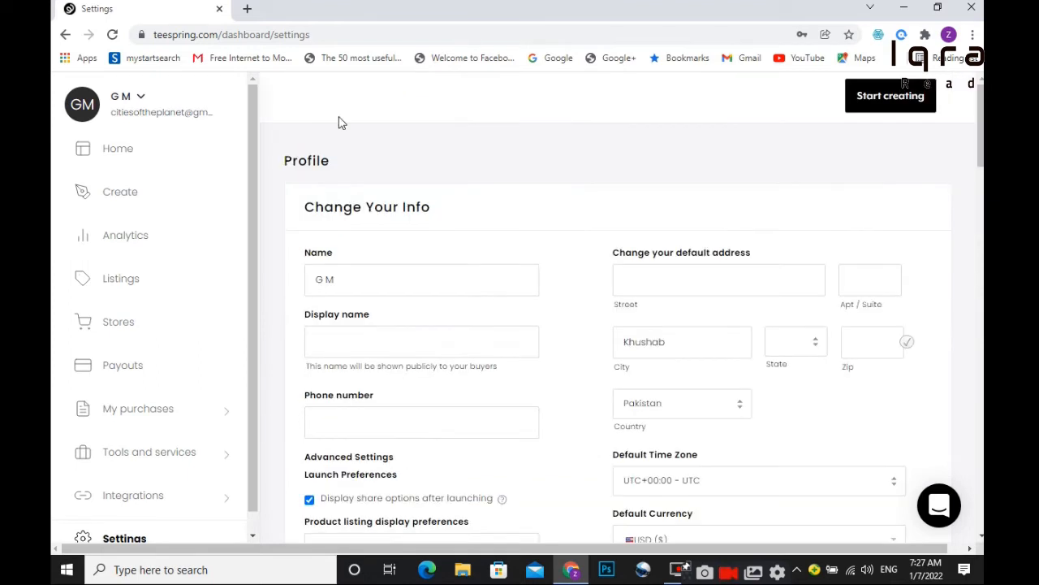
left_click(116, 325)
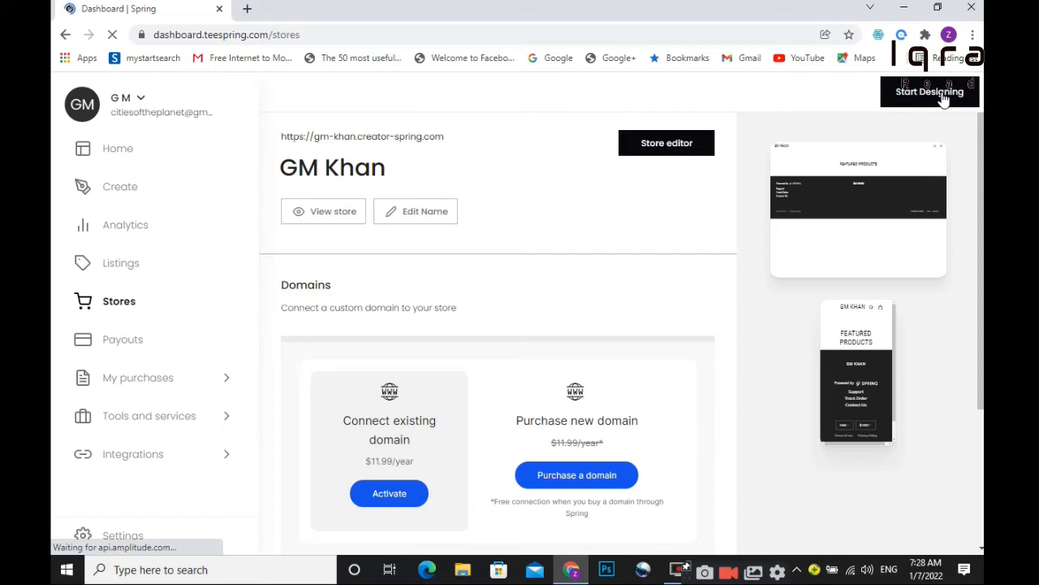
Start a new product, view the men's Classic Tee, then load All Apparel.
left_click(942, 94)
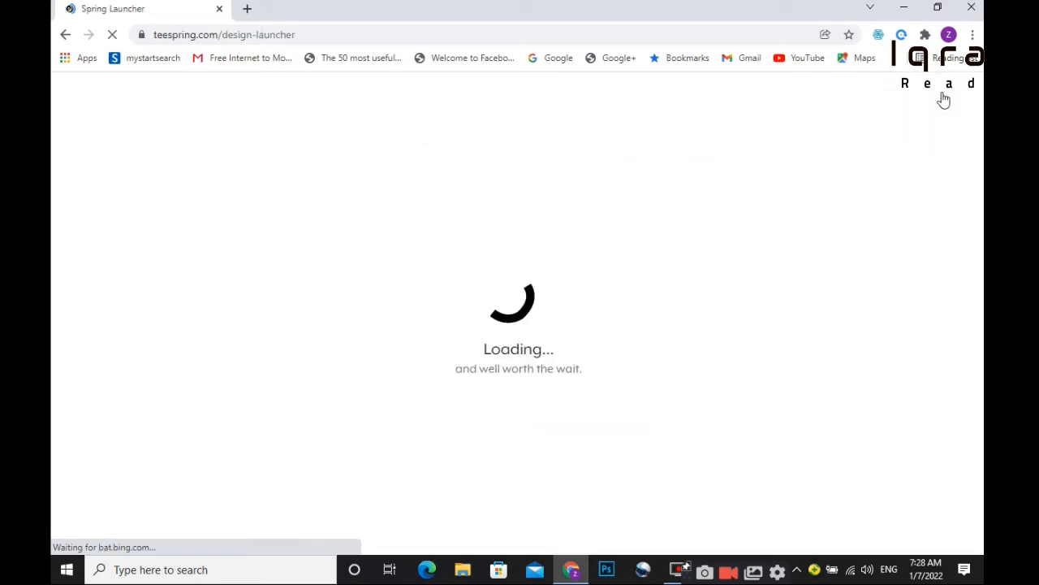
mouse_move(347, 203)
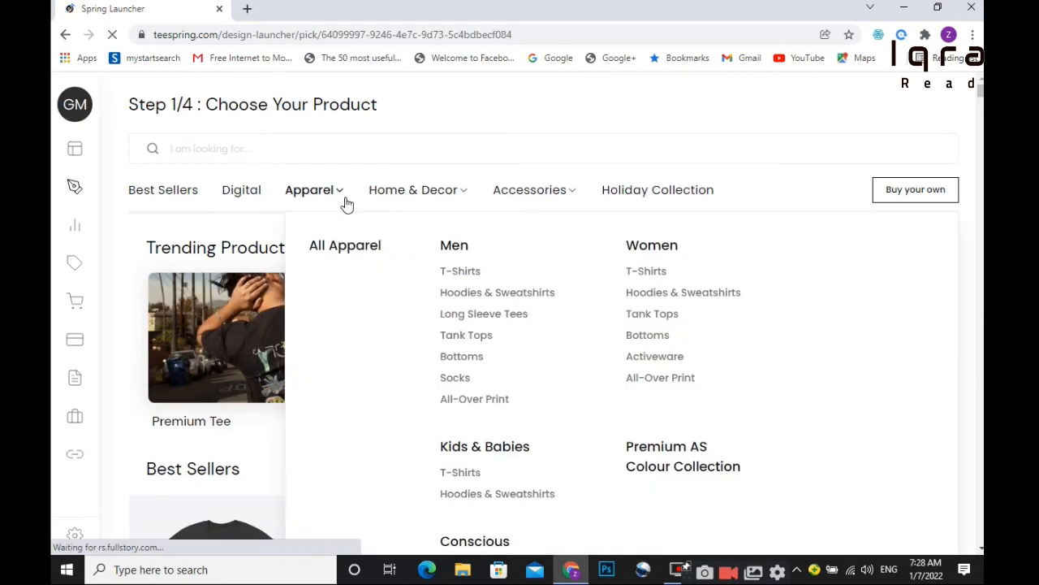
left_click(459, 271)
left_click(216, 394)
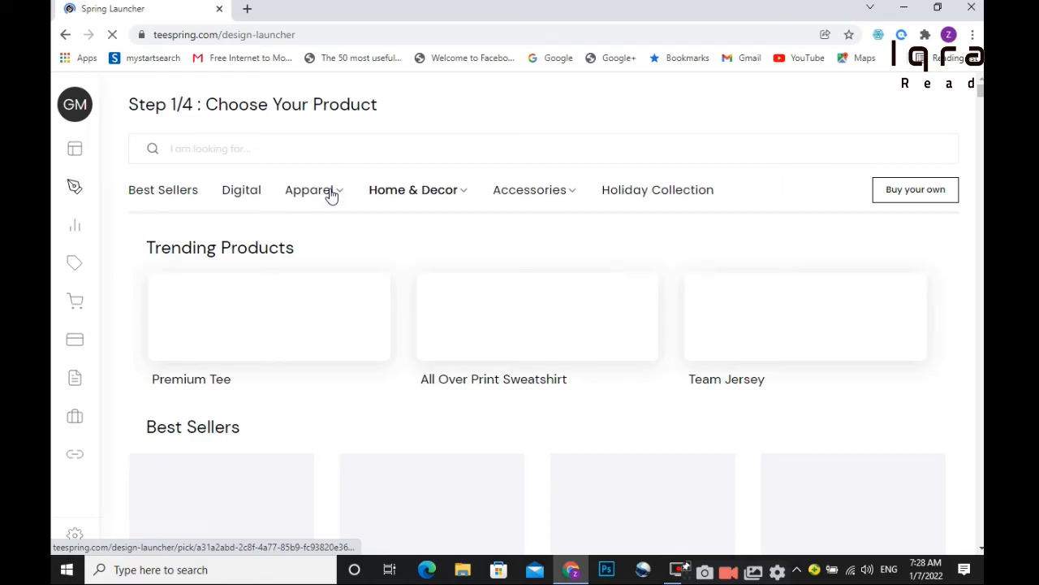
mouse_move(347, 204)
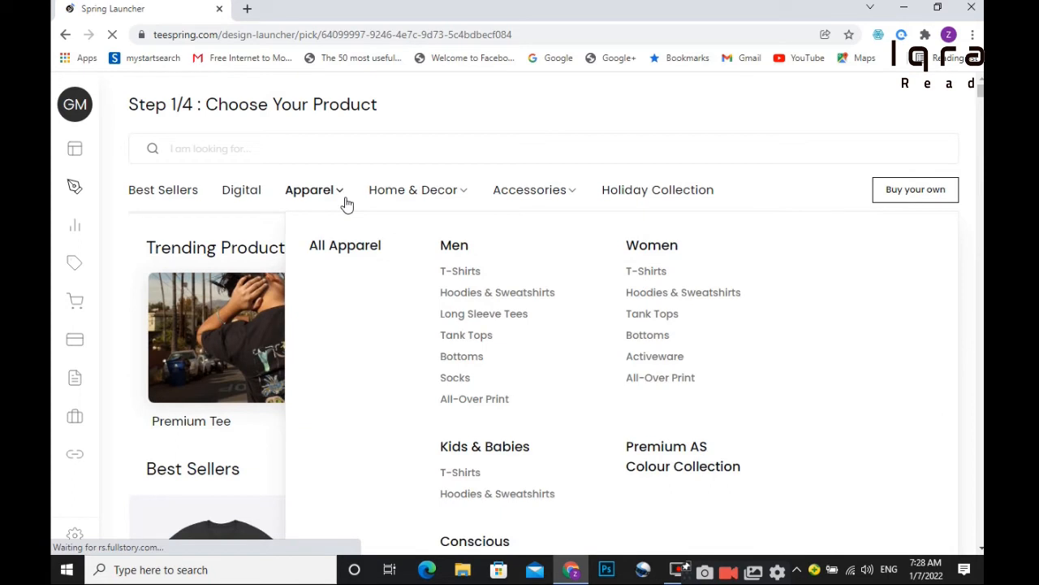
left_click(460, 270)
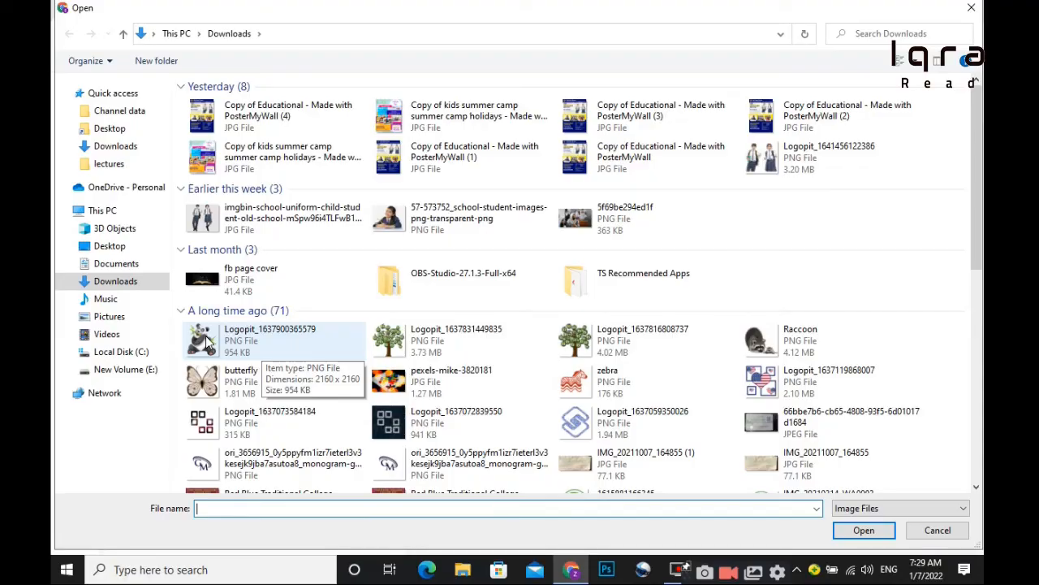
Place the panda image on the tee and add black, navy and further shirt colours.
double_click(203, 340)
left_click(153, 301)
left_click(171, 200)
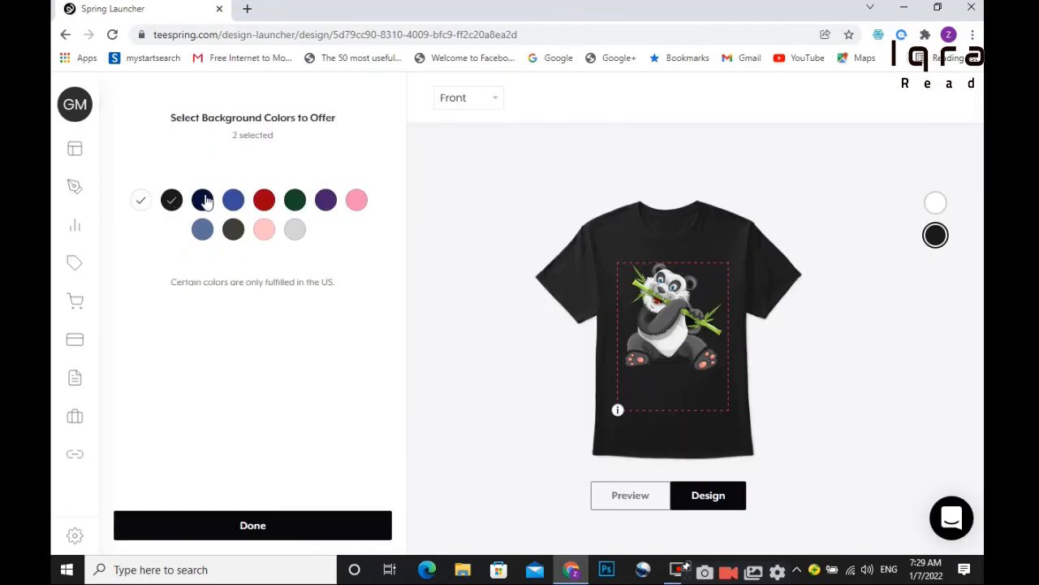
left_click(202, 200)
left_click(233, 200)
left_click(264, 199)
left_click(295, 200)
left_click(325, 200)
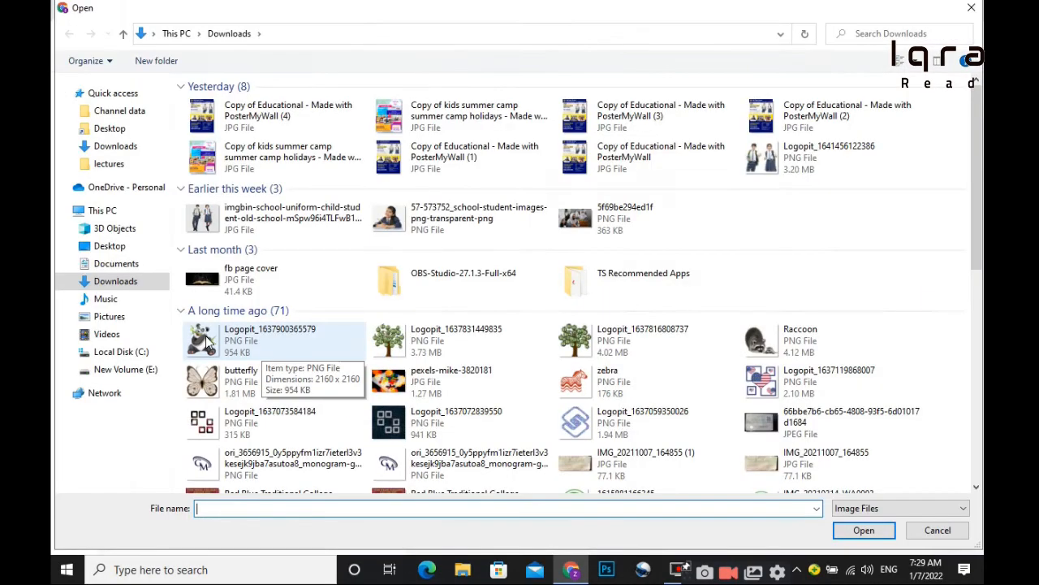
Upload the panda image and offer it in black, navy, royal blue, red and green.
double_click(203, 339)
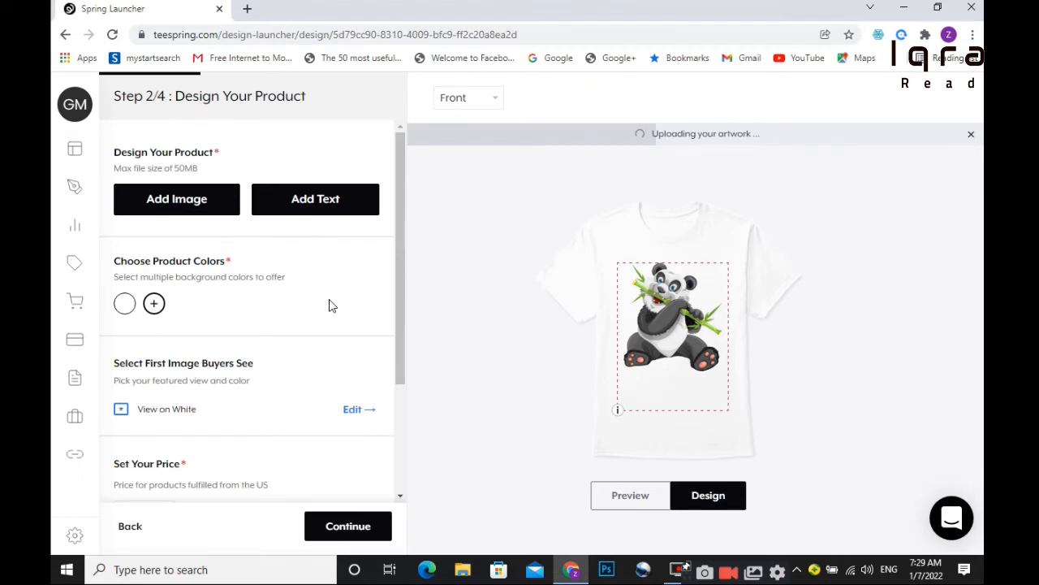
left_click(153, 303)
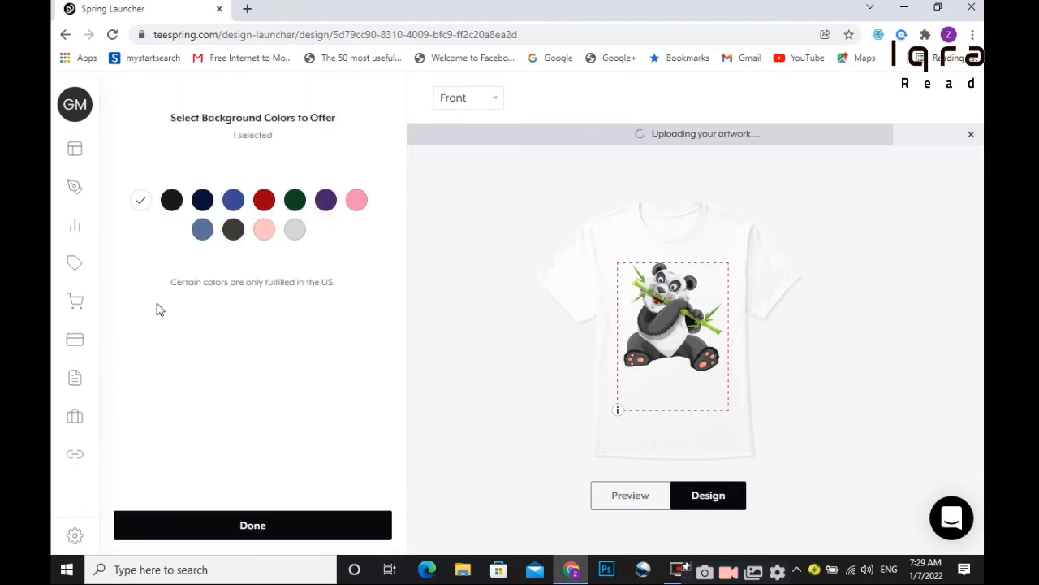
left_click(172, 199)
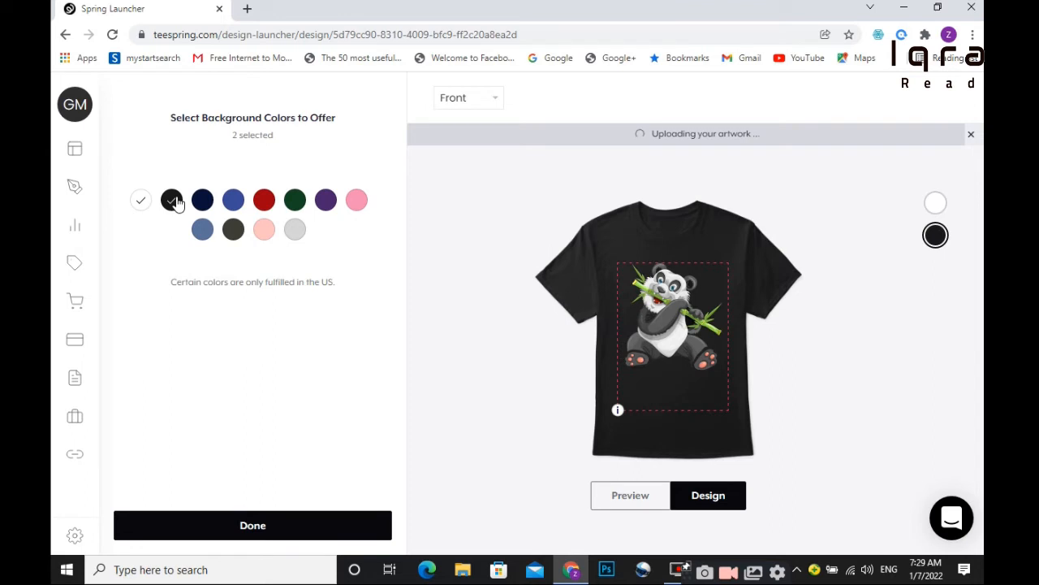
left_click(203, 200)
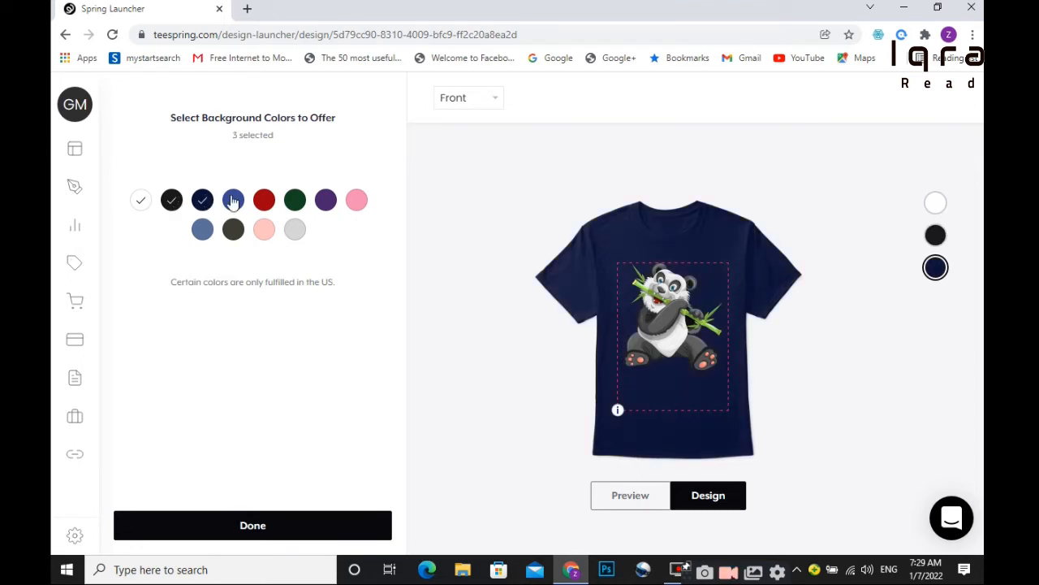
left_click(233, 199)
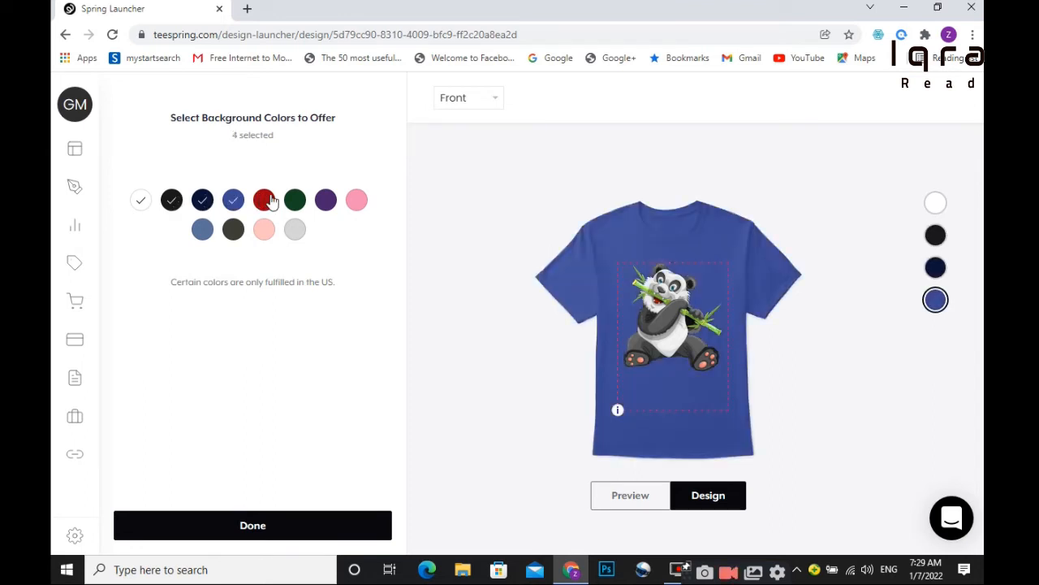
left_click(264, 200)
left_click(295, 200)
Add purple, pink, light grey, light pink, dark olive and slate blue, then confirm the colours.
left_click(325, 200)
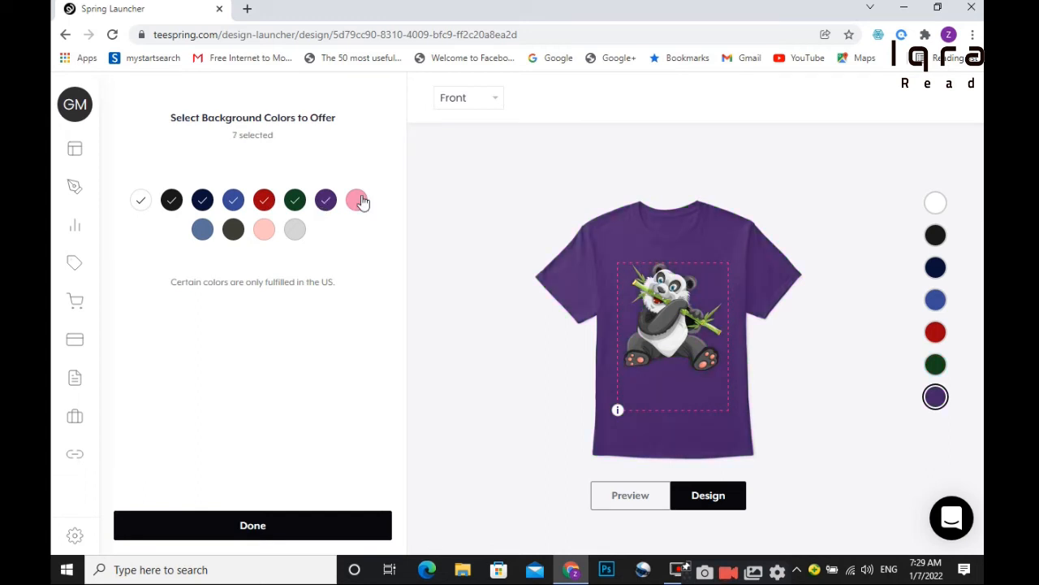
left_click(357, 200)
left_click(296, 230)
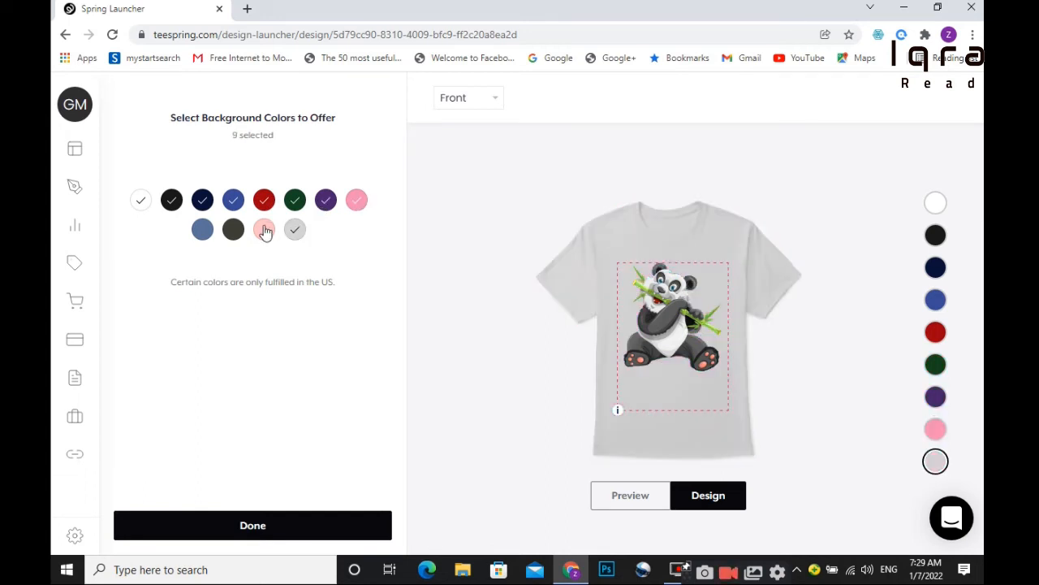
left_click(264, 230)
left_click(233, 230)
left_click(202, 230)
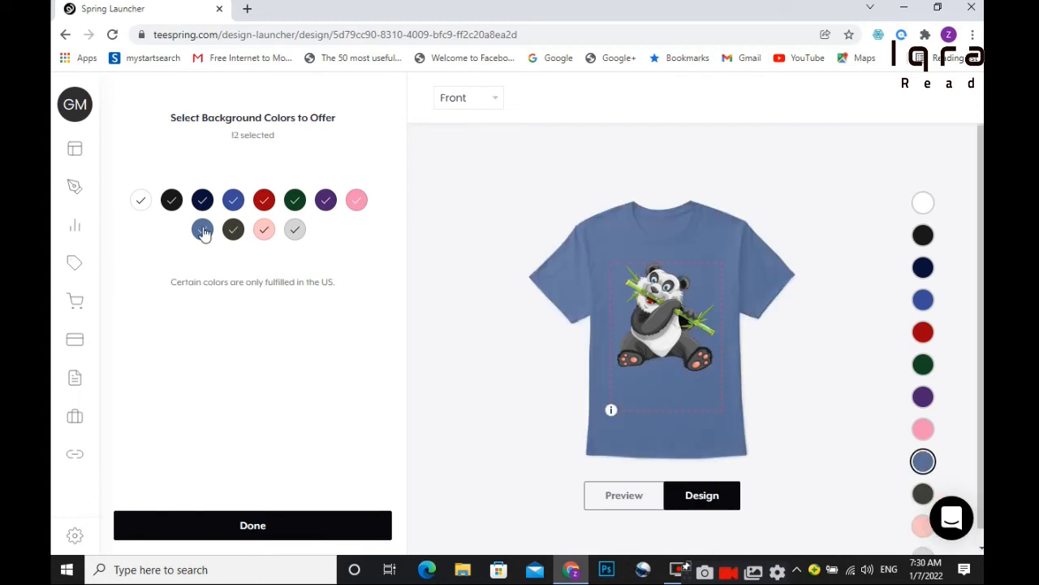
left_click(254, 527)
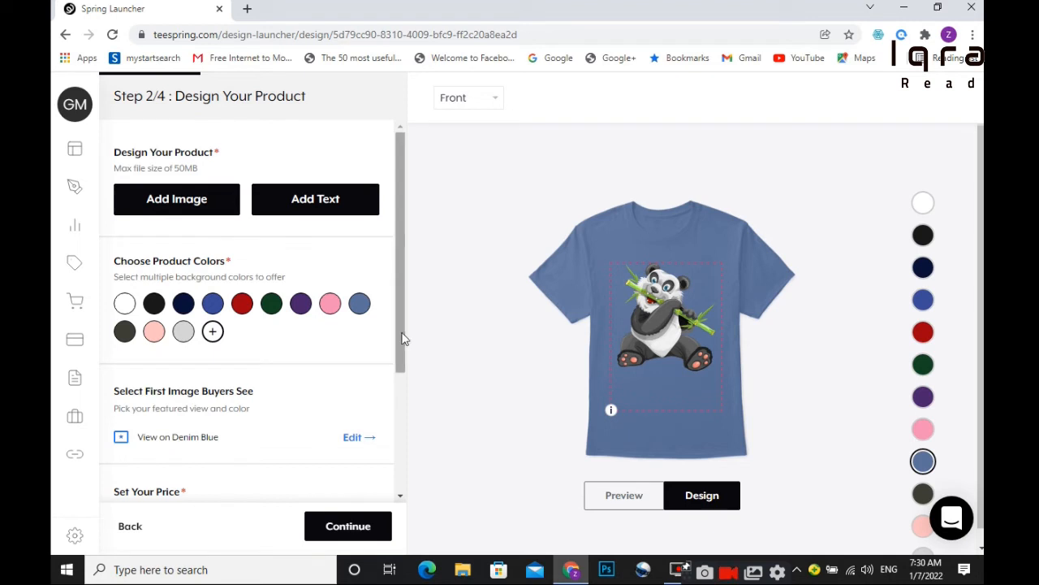
Lower the US price from $24.99 to $20.99 for a $9.15 profit and continue to Step 3/4.
left_click_drag(401, 336, 396, 448)
scroll(392, 448, "down", 1)
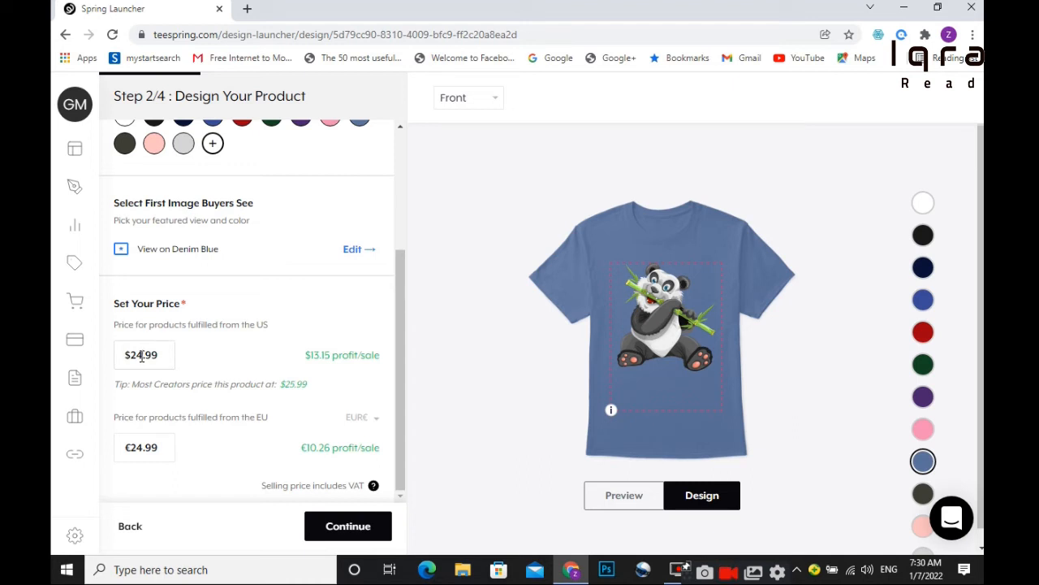
key("BackSpace")
type("0")
left_click(348, 535)
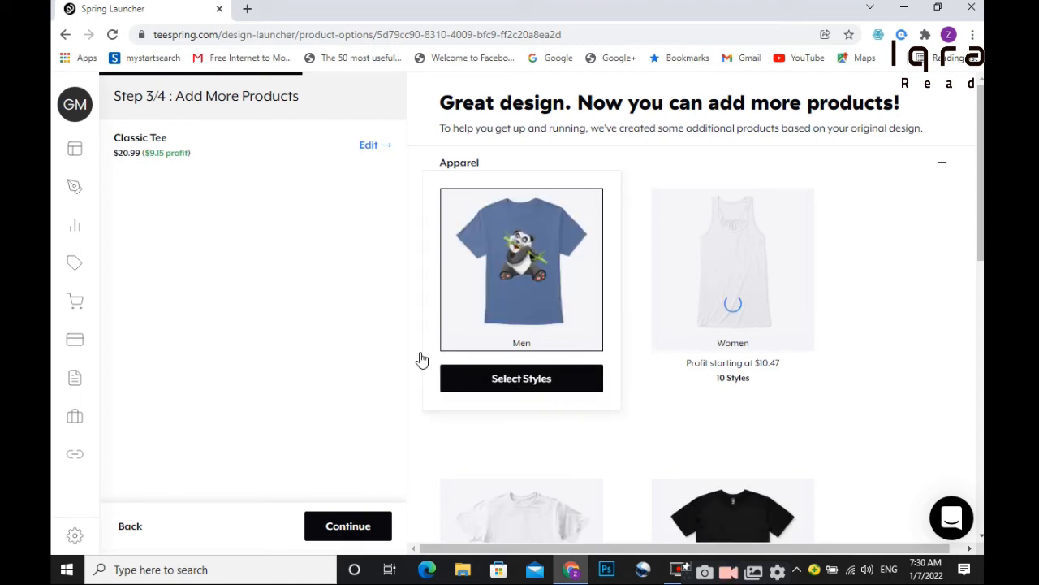
Bring up the style picker for the Men apparel card on Add More Products.
mouse_move(754, 308)
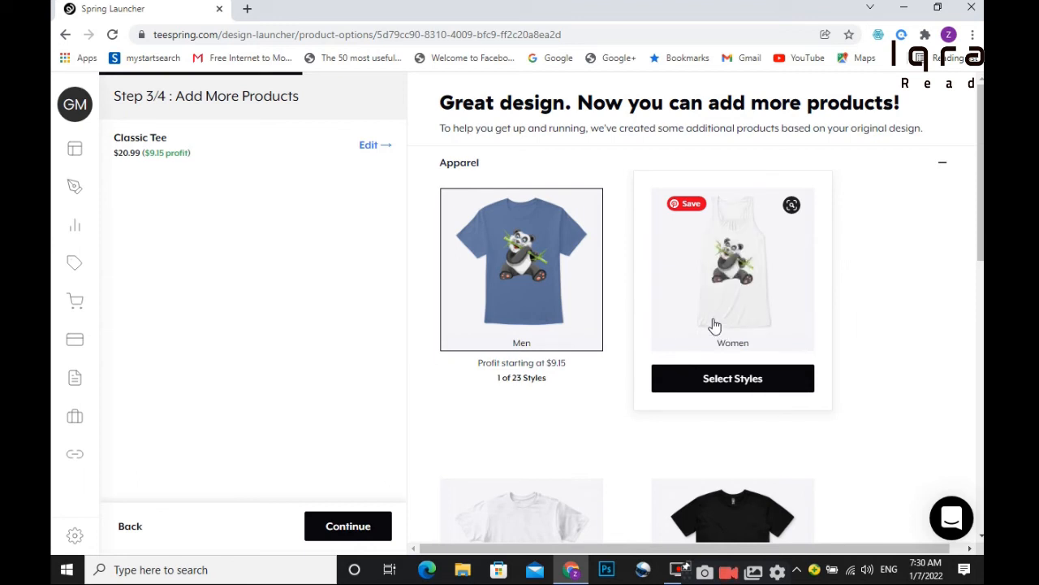
mouse_move(534, 388)
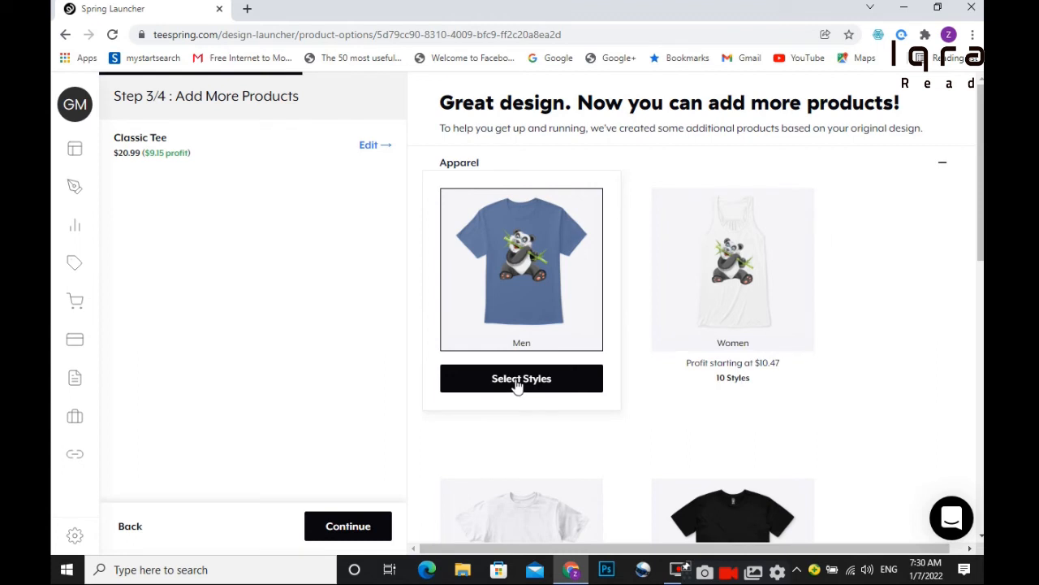
left_click(516, 386)
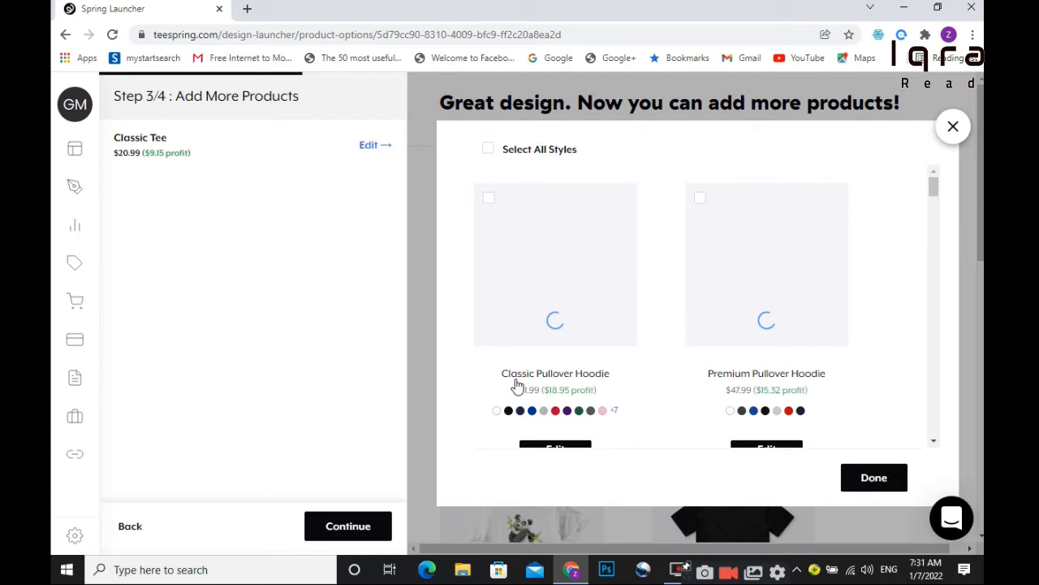
Select all men's and women's apparel styles and continue to the store listing step.
left_click(488, 150)
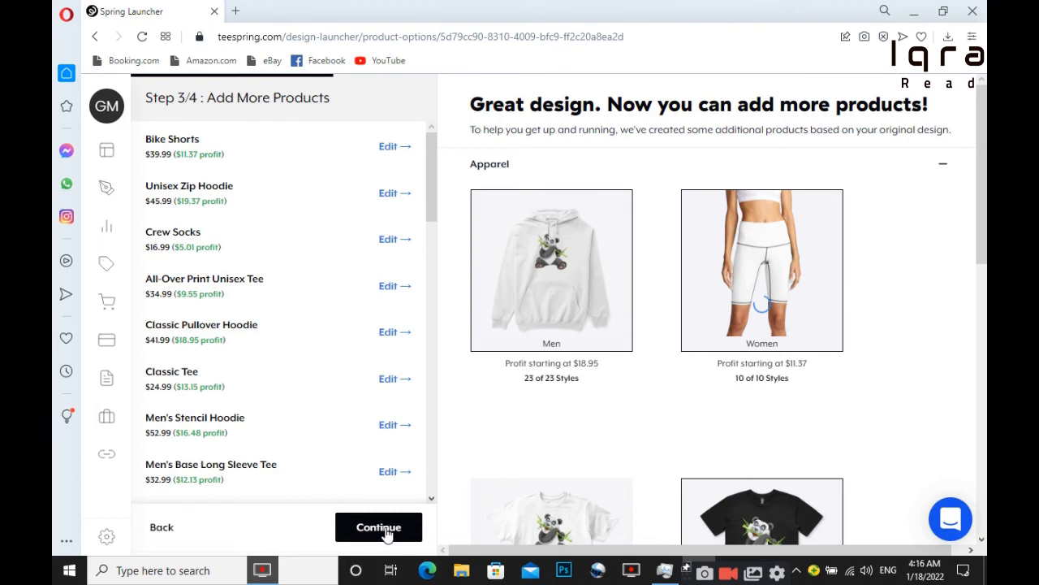
left_click(372, 527)
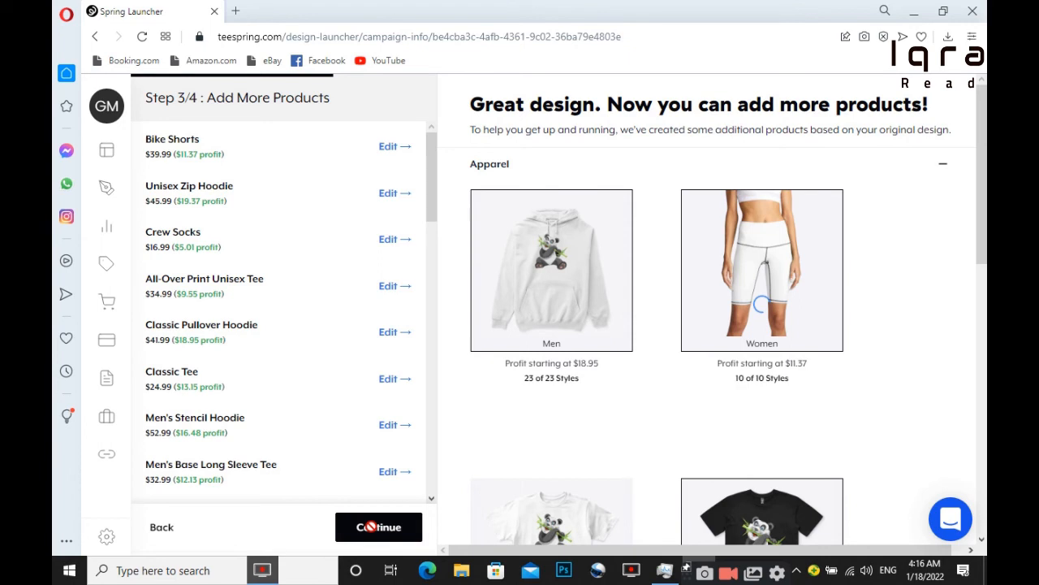
Advance to Step 4/4 and title the listing 'Eating panda'.
left_click(372, 527)
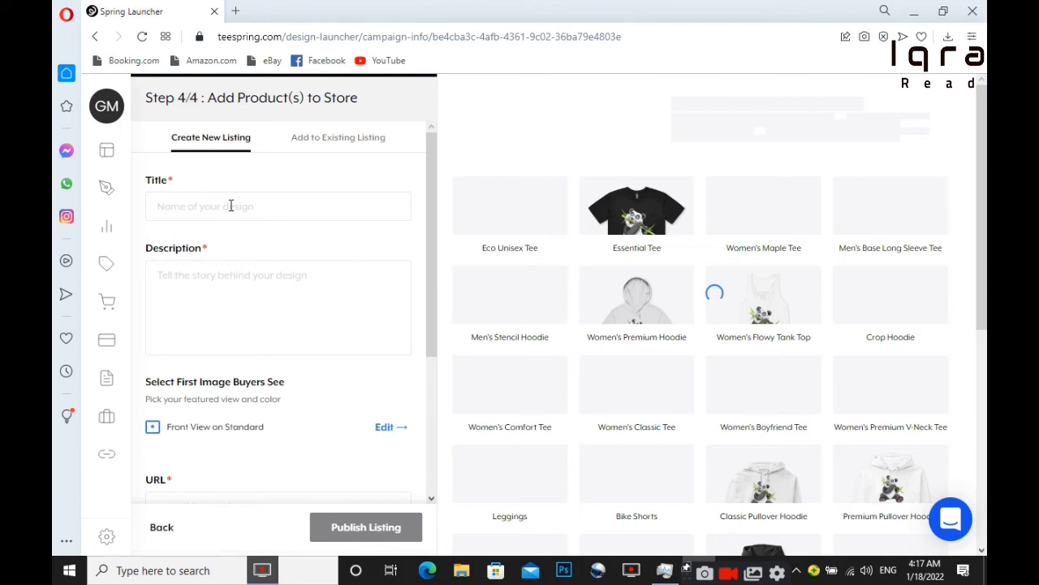
left_click(230, 206)
type("E")
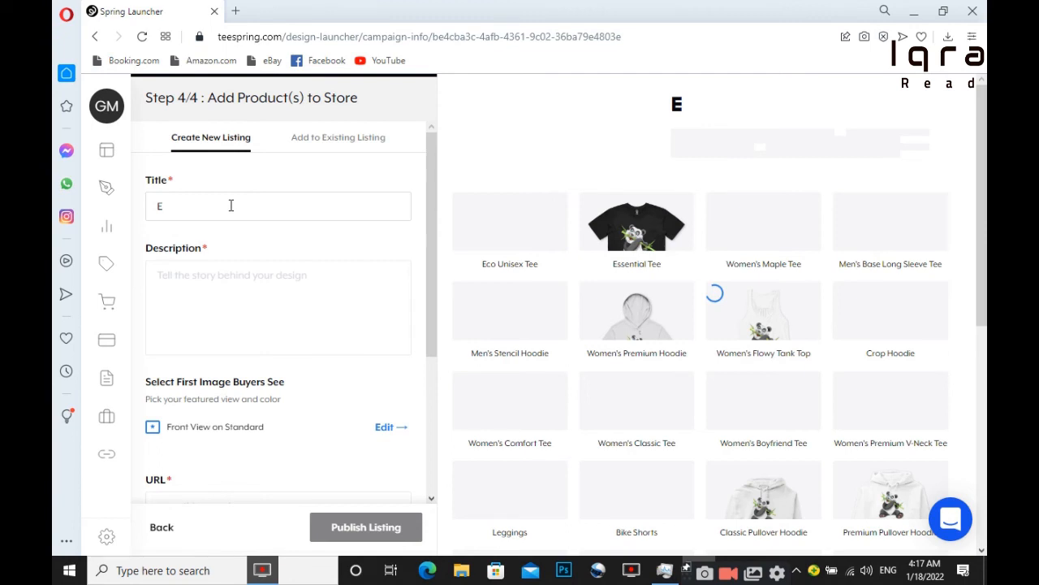
type("ating ")
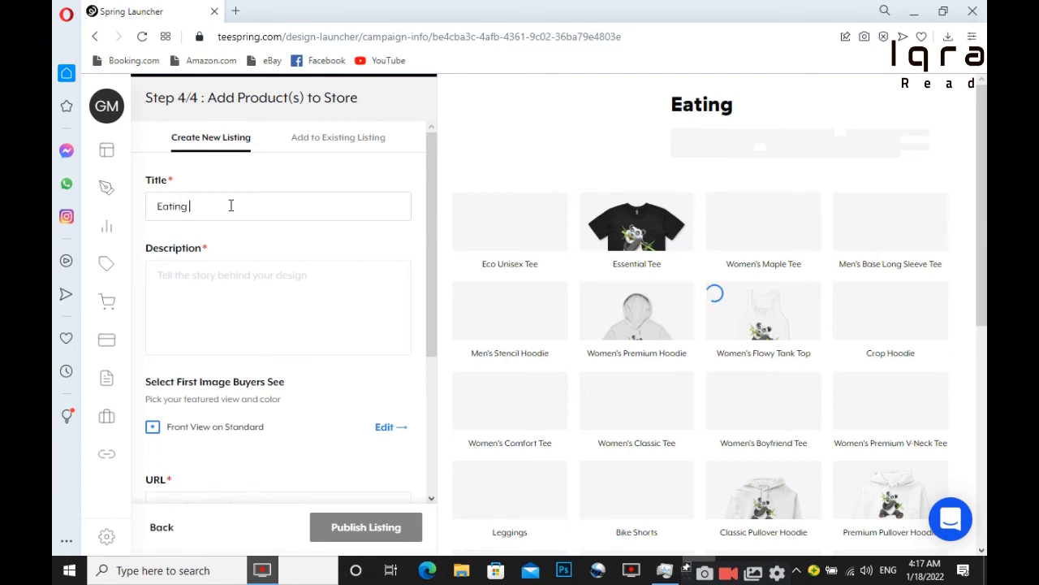
type("panda")
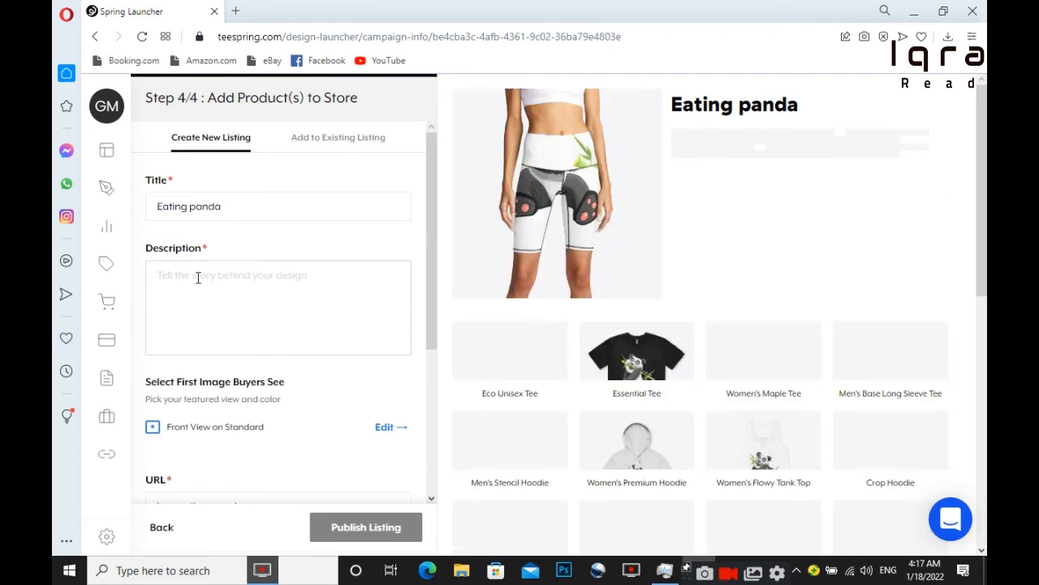
Give the listing the description 'panda cartoon'.
left_click(198, 277)
type("panda ")
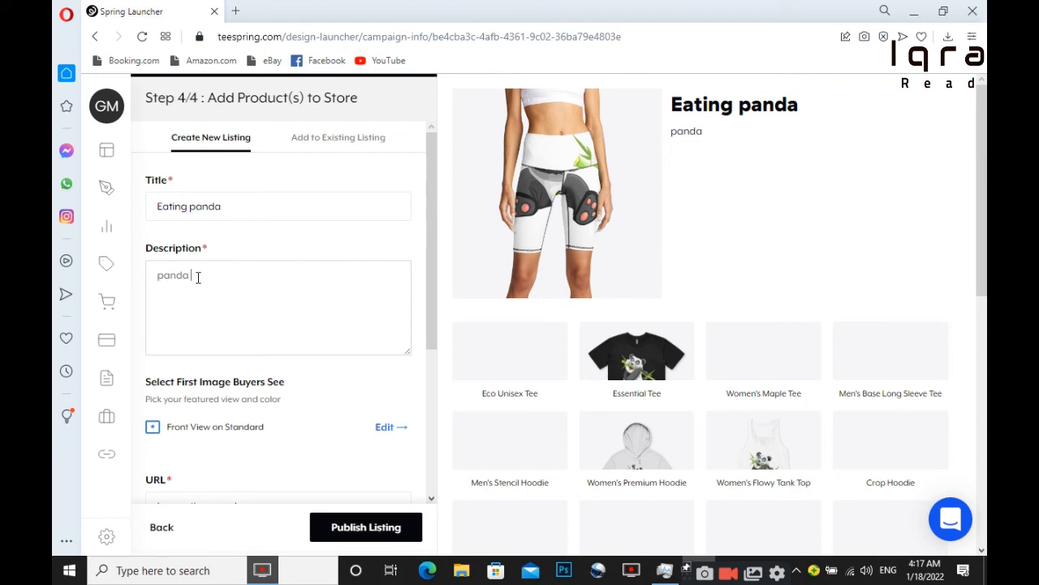
type("cartoon")
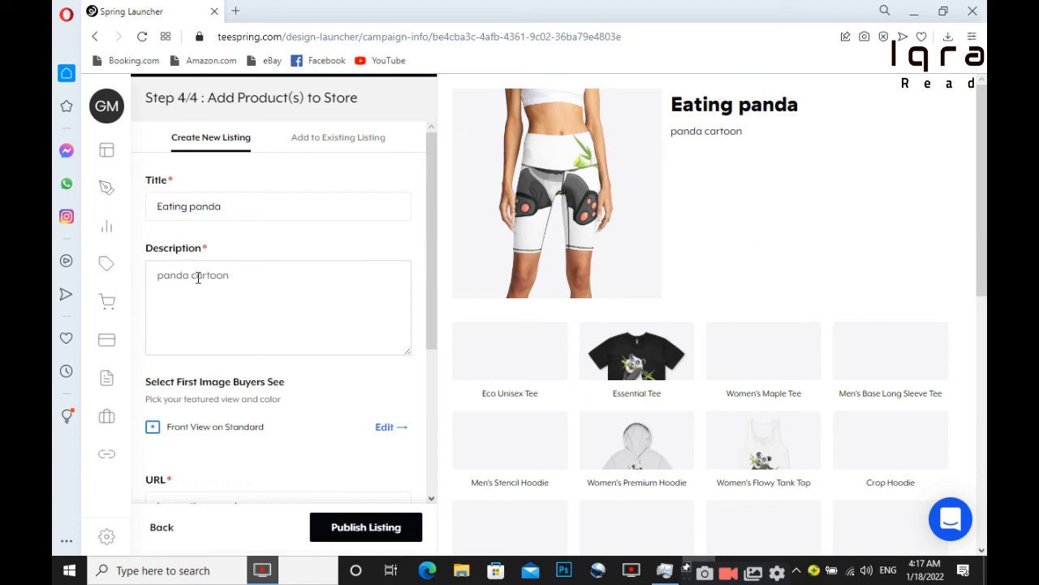
left_click_drag(433, 269, 437, 414)
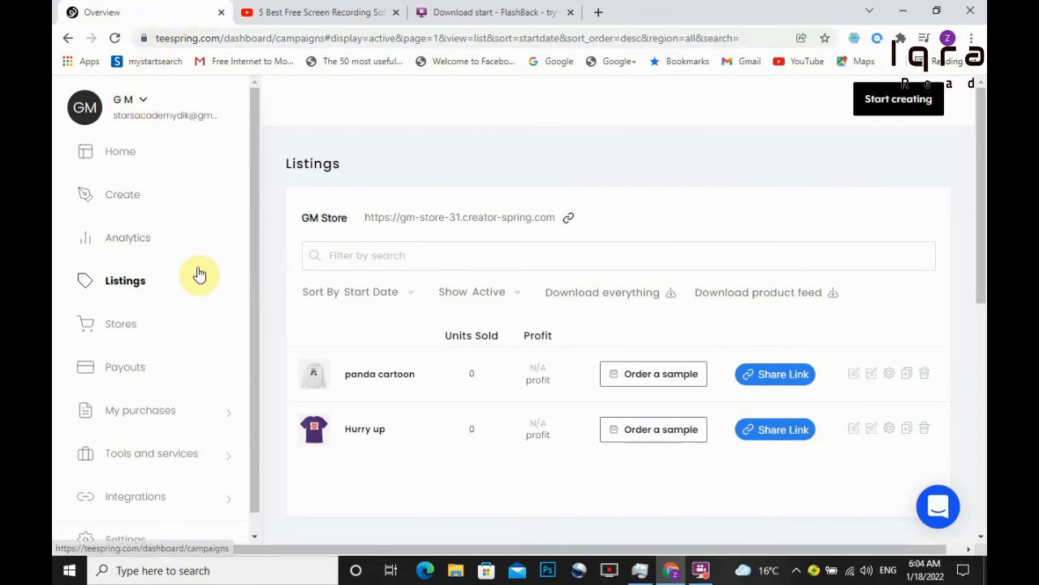
Open the panda cartoon listing for editing and scroll to its per-product prices.
left_click(315, 377)
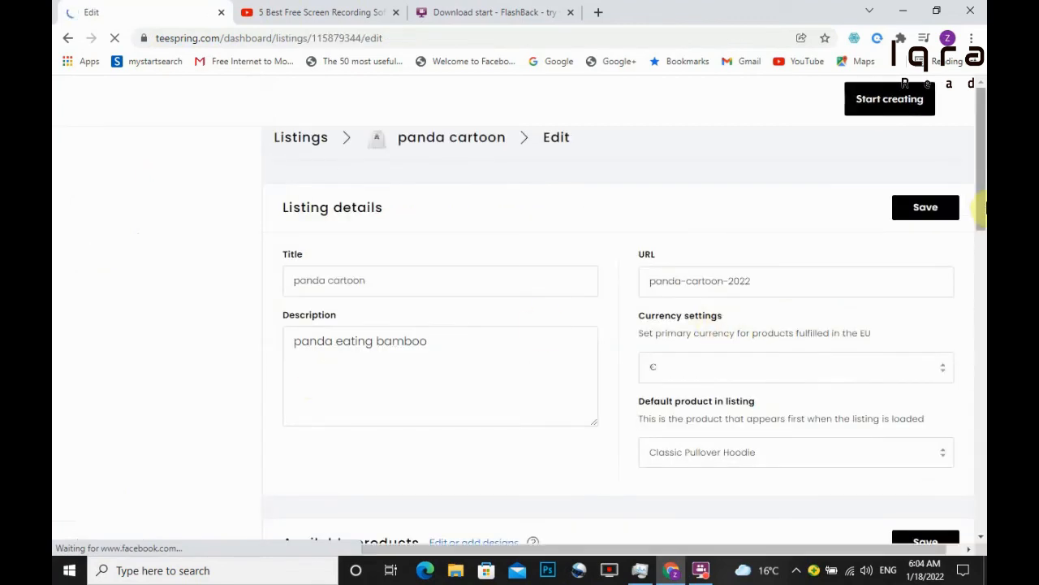
left_click_drag(985, 190, 983, 307)
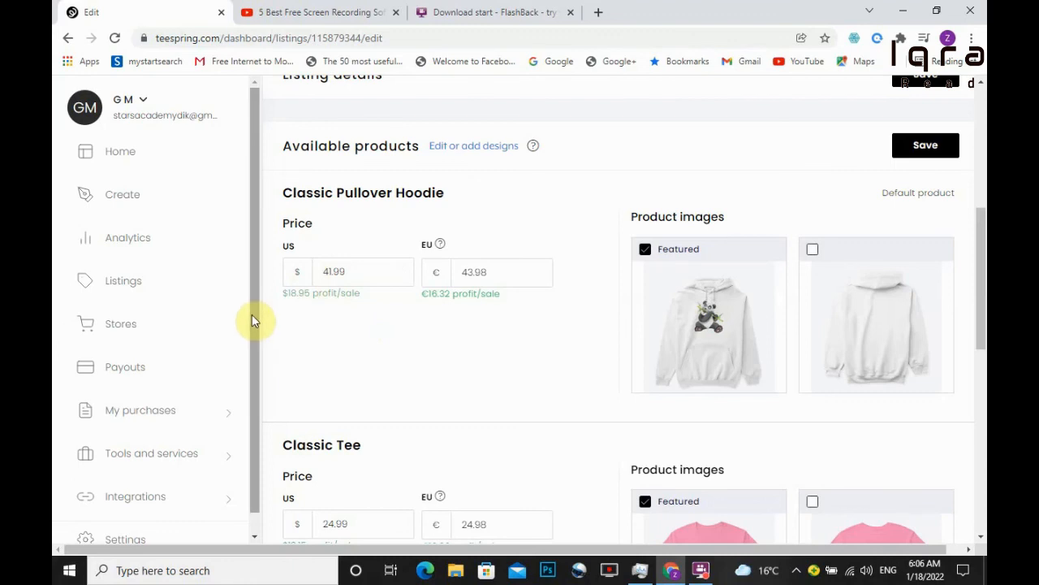
scroll(251, 324, "down", 1)
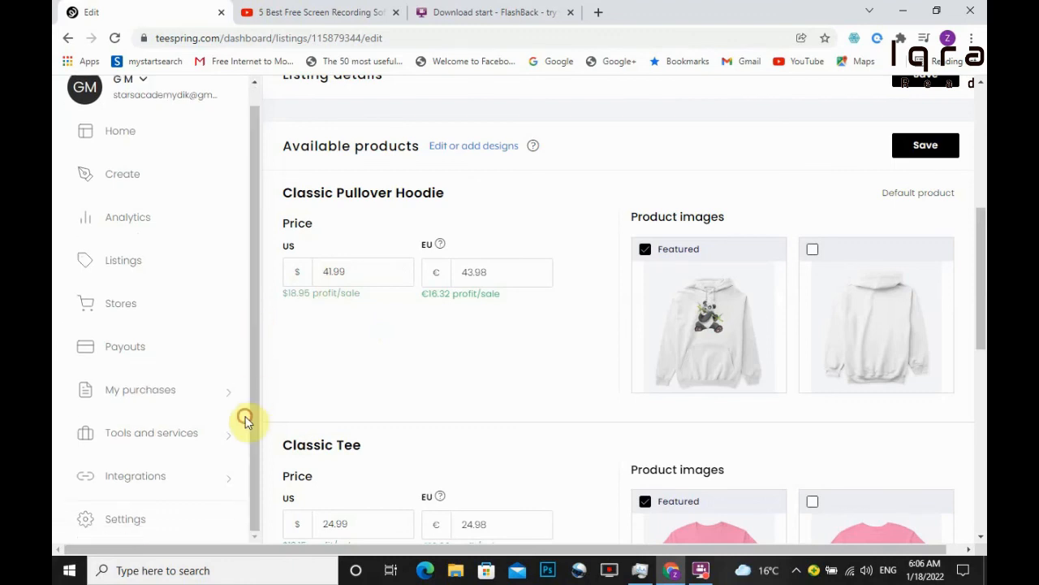